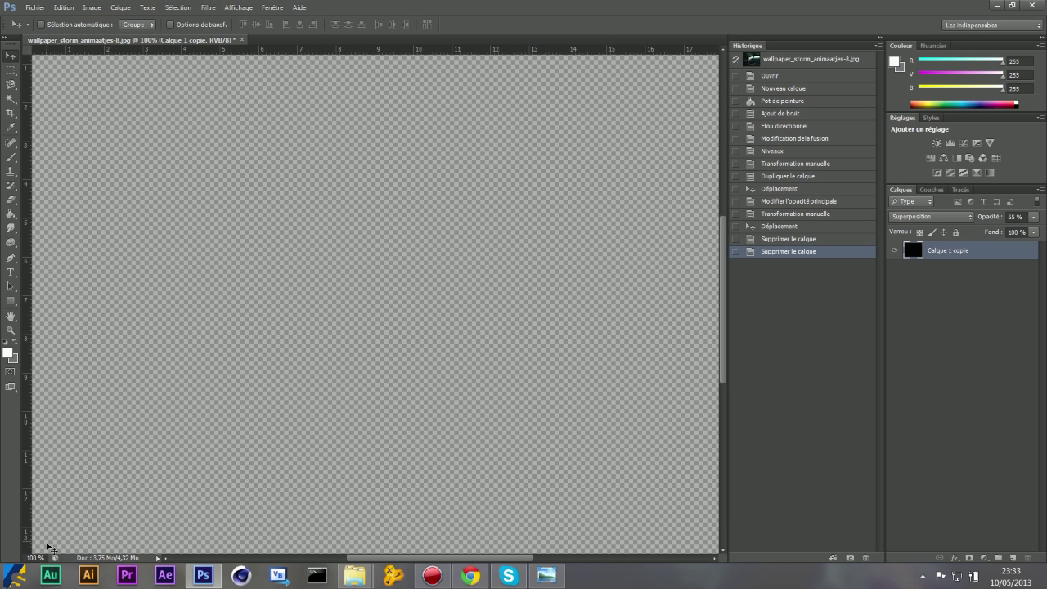
Try to open the wallpaper_storm_animaatjes-8.jpg image from the desktop
click(34, 558)
text(60)
key(Return)
click(35, 7)
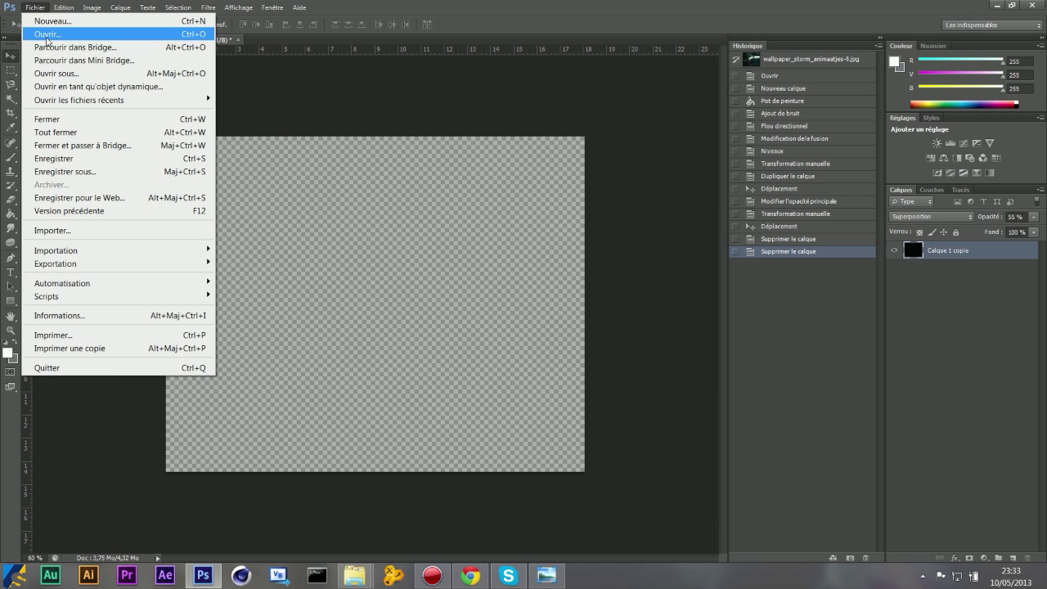
click(41, 30)
double_click(436, 350)
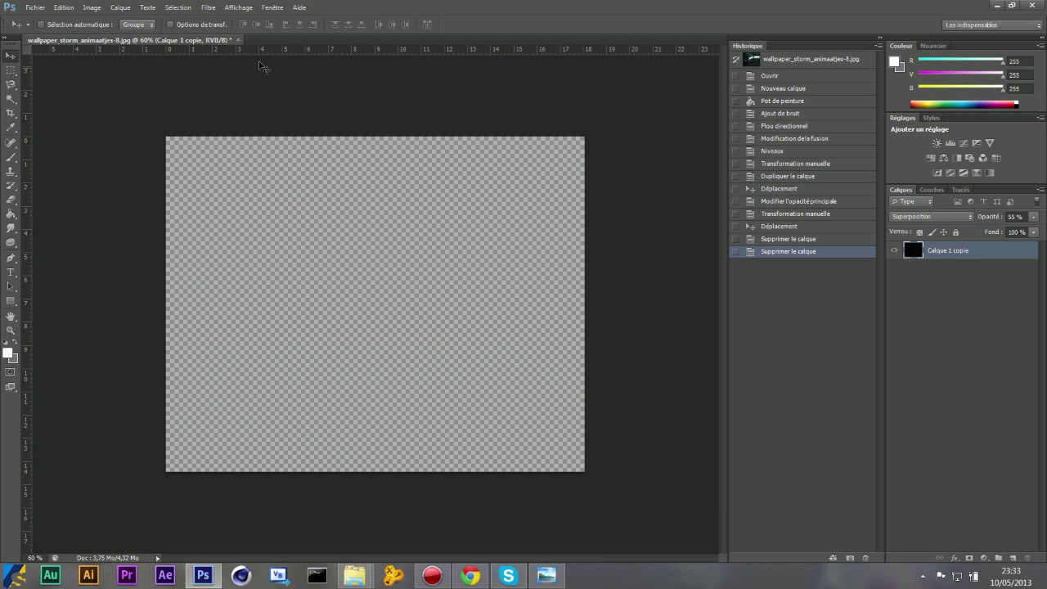
Close the current document without saving and open wallpaper_storm_animaatjes-8.jpg from the desktop
click(239, 38)
click(541, 216)
key(ctrl+o)
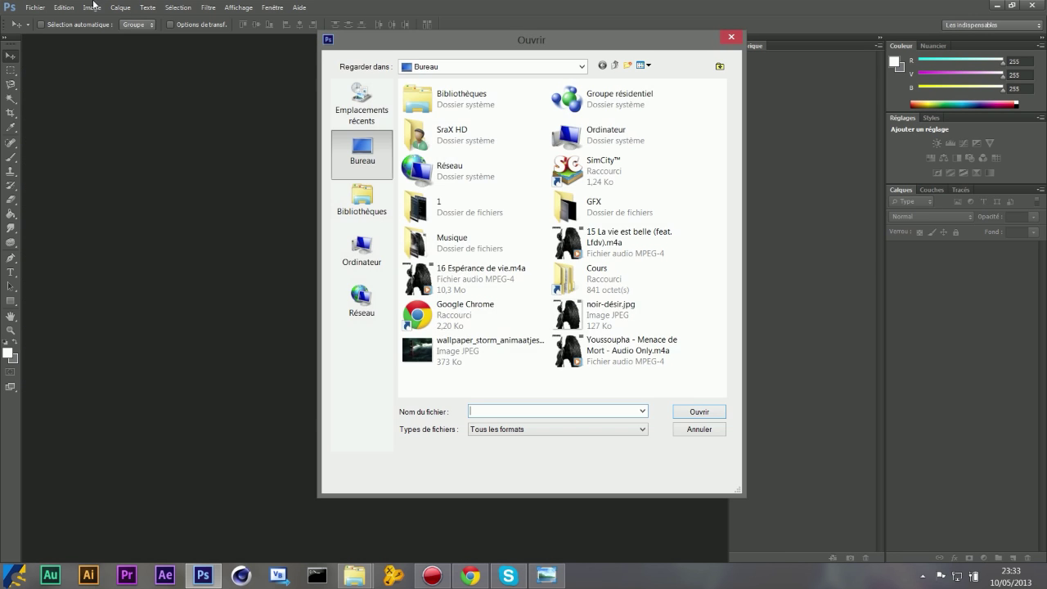
double_click(485, 358)
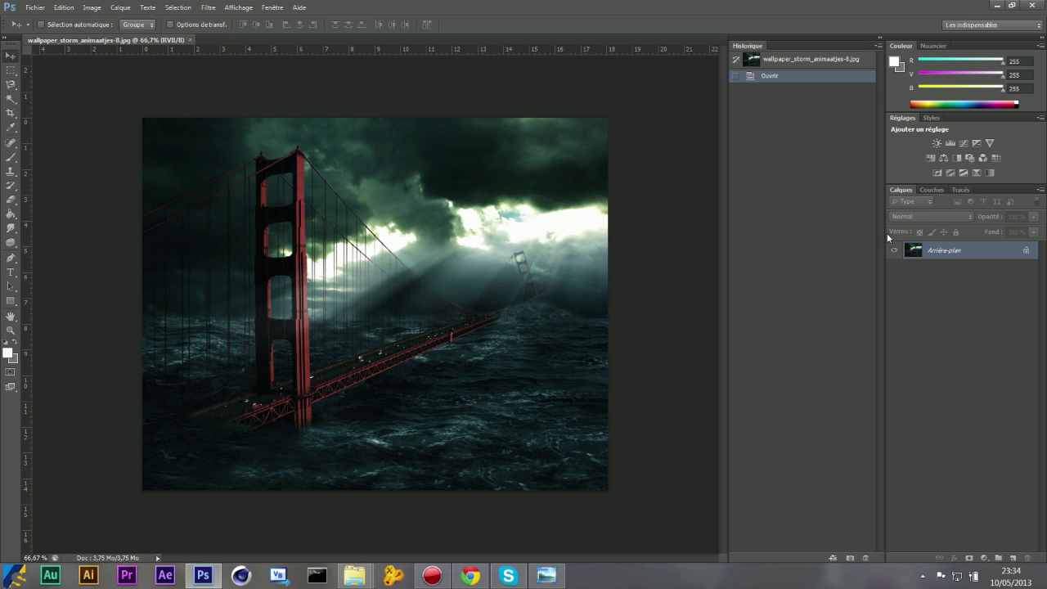
Convert the locked background into a regular layer named FOND
double_click(934, 249)
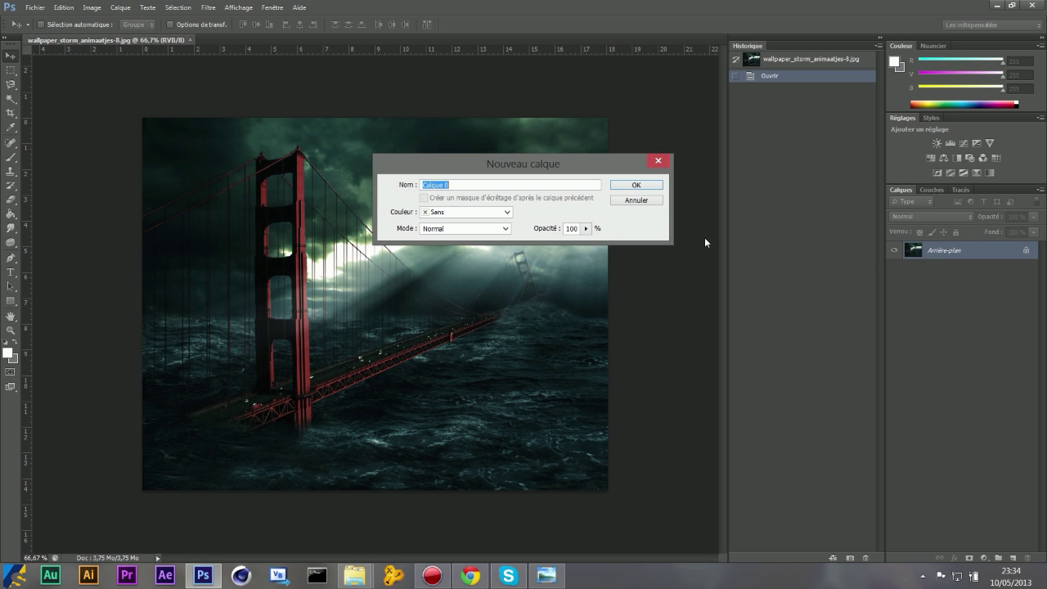
click(654, 200)
double_click(936, 249)
text(FOND)
key(Return)
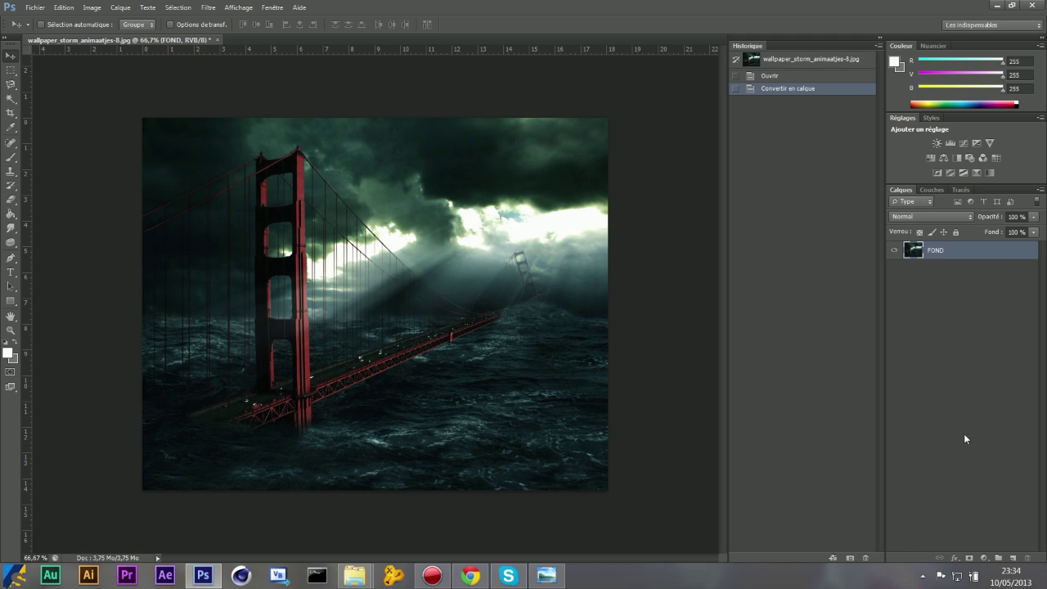
Create a new layer above FOND and name it PLUIE
click(1013, 558)
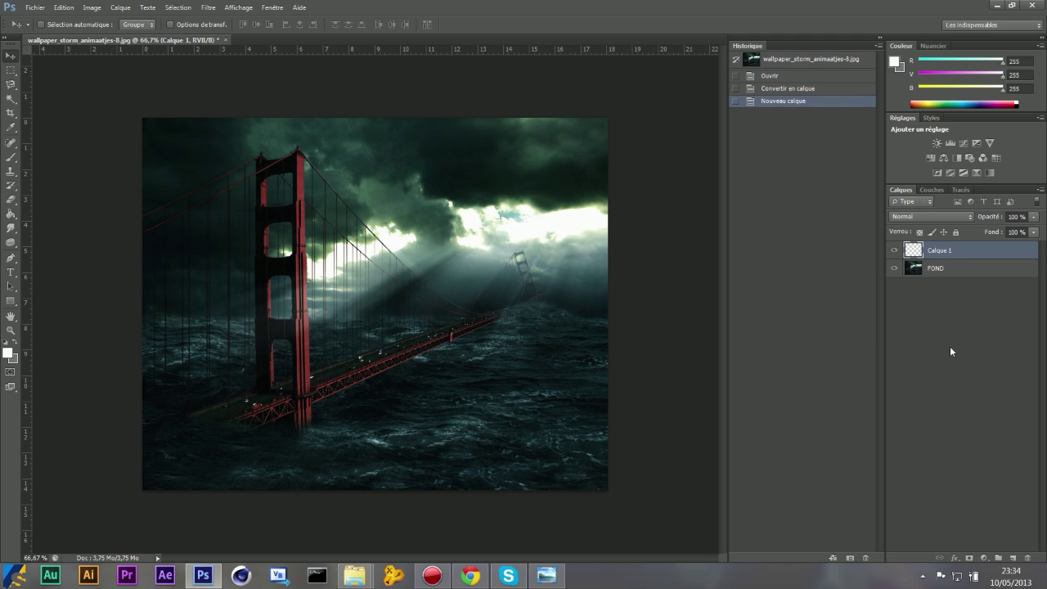
double_click(940, 250)
text(PLUIE)
click(982, 297)
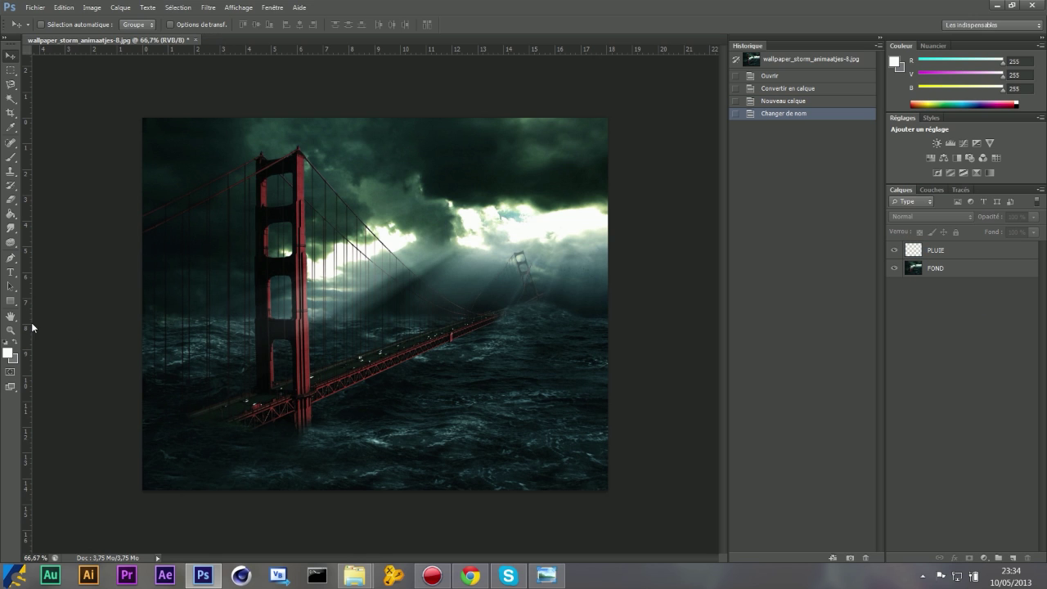
Choose white as the foreground colour
click(10, 354)
click(671, 138)
click(938, 134)
Fill the entire PLUIE layer with white (Blanc)
click(65, 8)
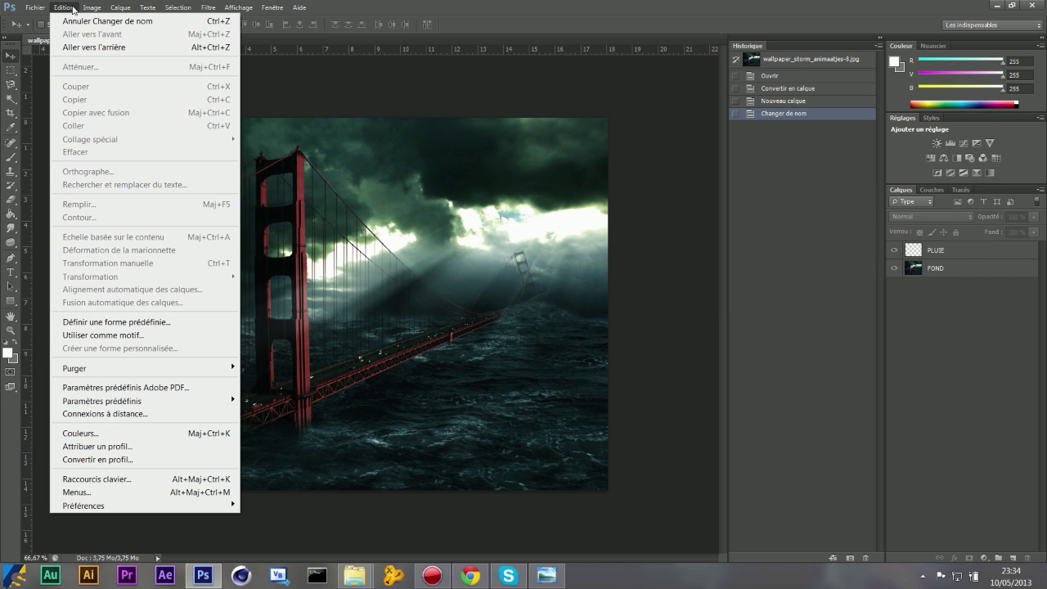
mouse_move(92, 8)
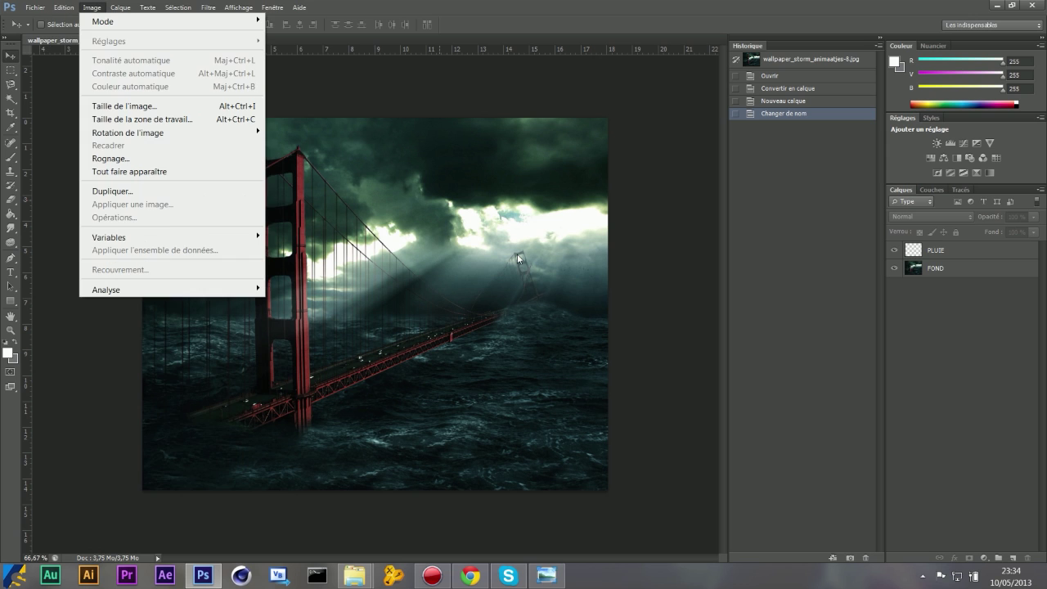
click(971, 254)
click(66, 8)
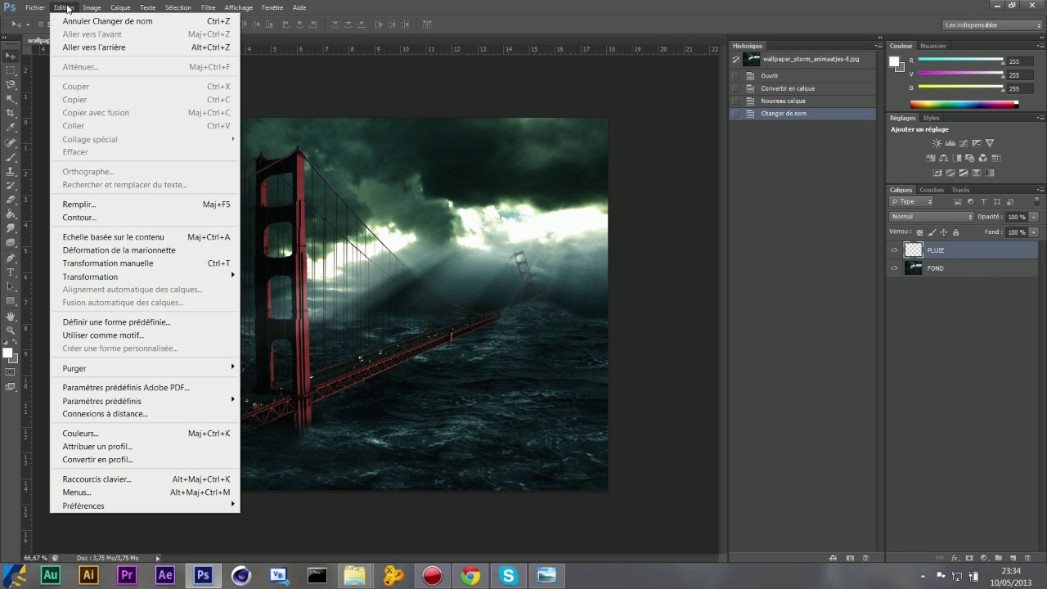
click(78, 204)
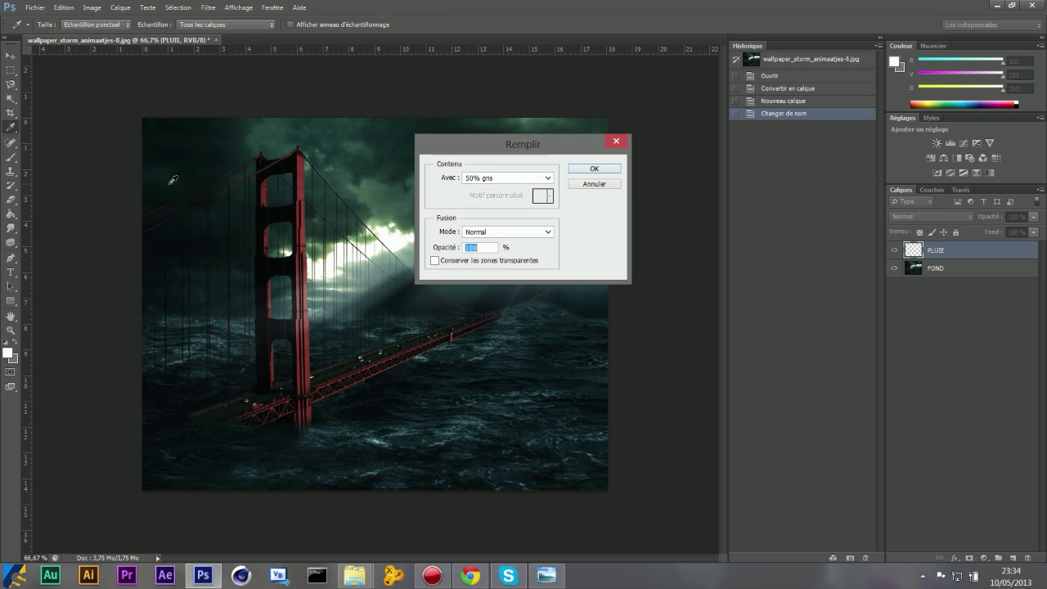
click(496, 180)
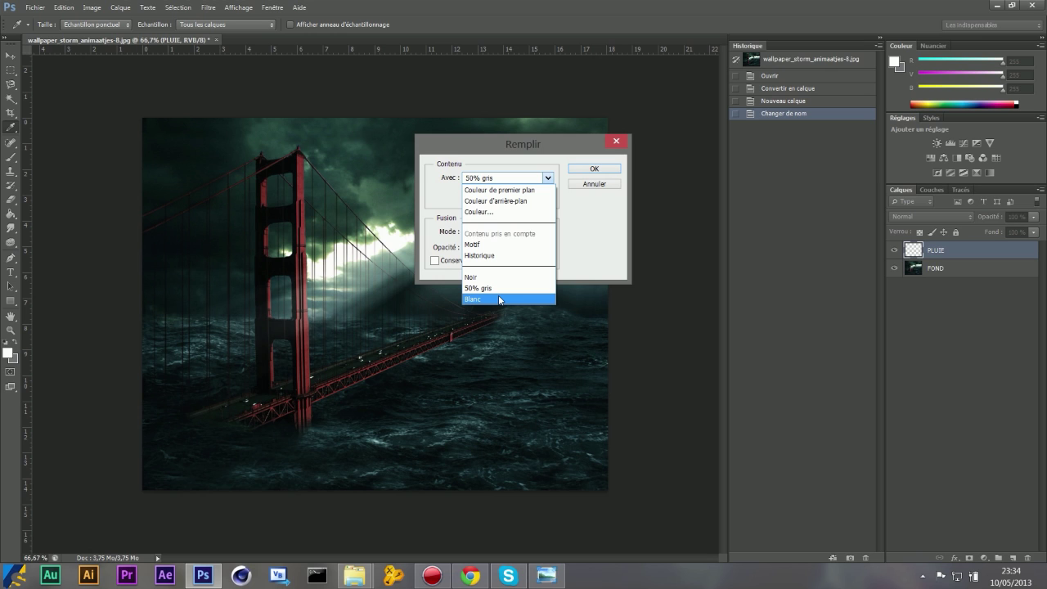
click(499, 300)
click(595, 170)
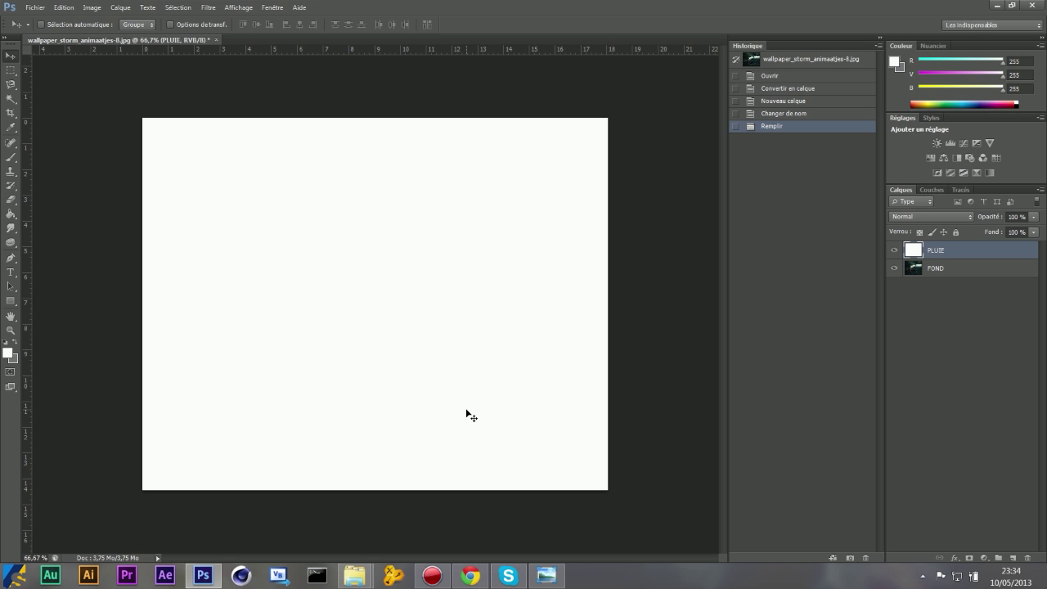
click(9, 353)
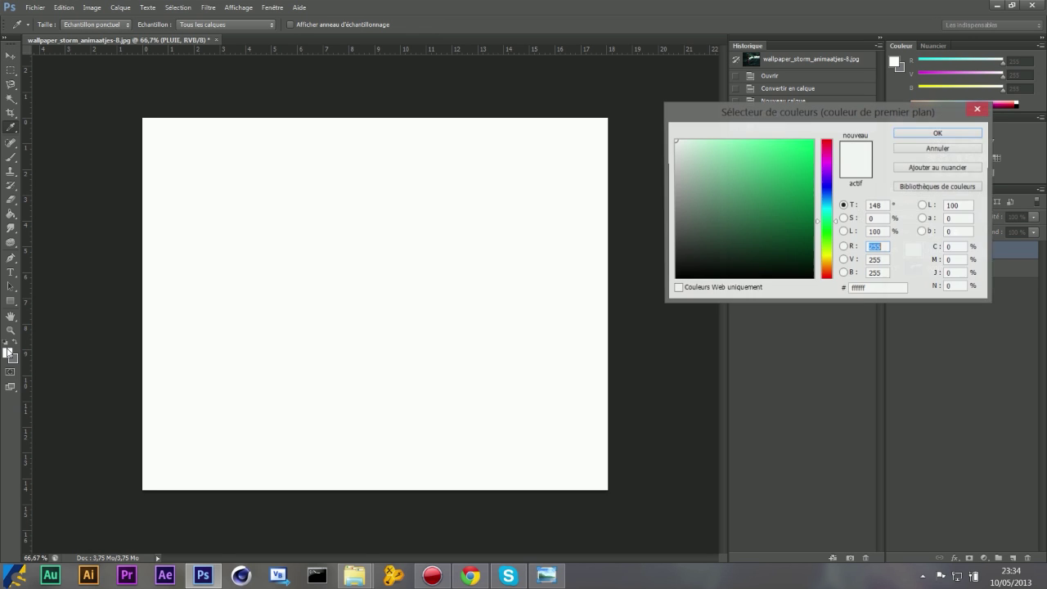
click(907, 148)
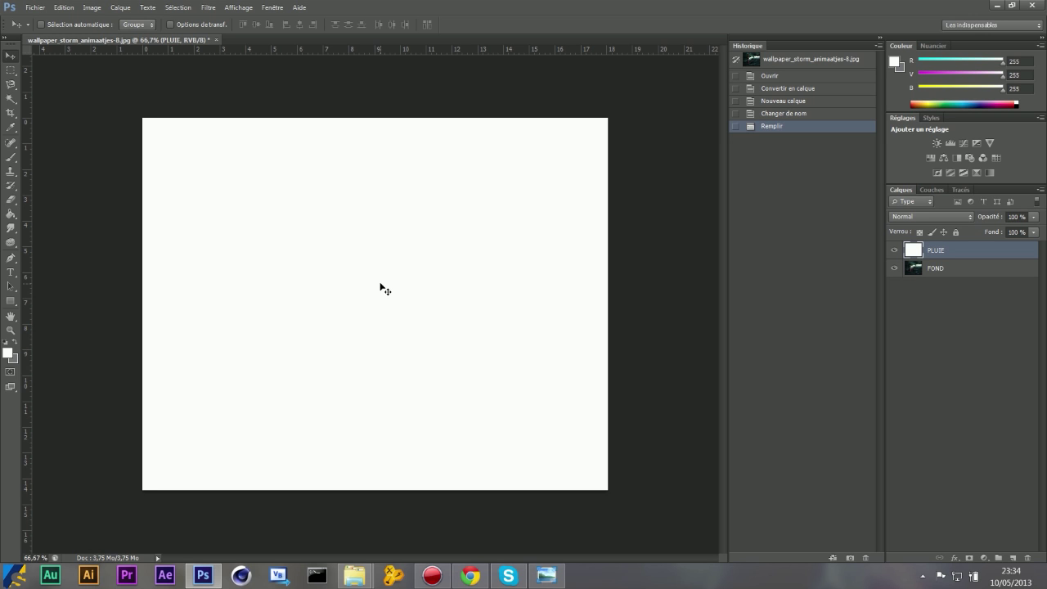
Add monochromatic Gaussian noise (Ajout de bruit) with an amount of 90% to the PLUIE layer
click(206, 7)
click(208, 7)
click(211, 5)
mouse_move(233, 162)
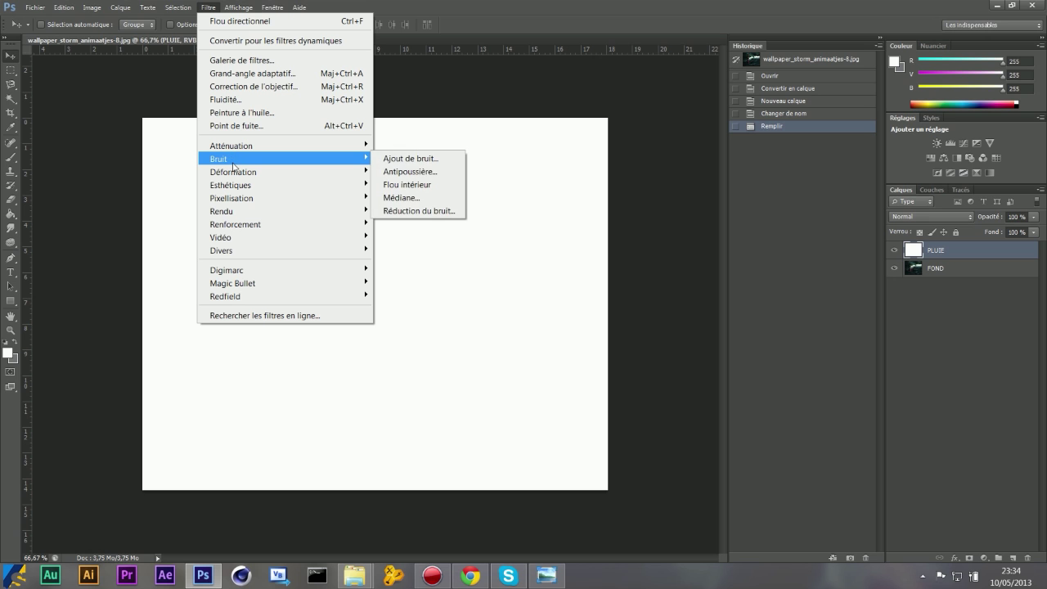
click(405, 159)
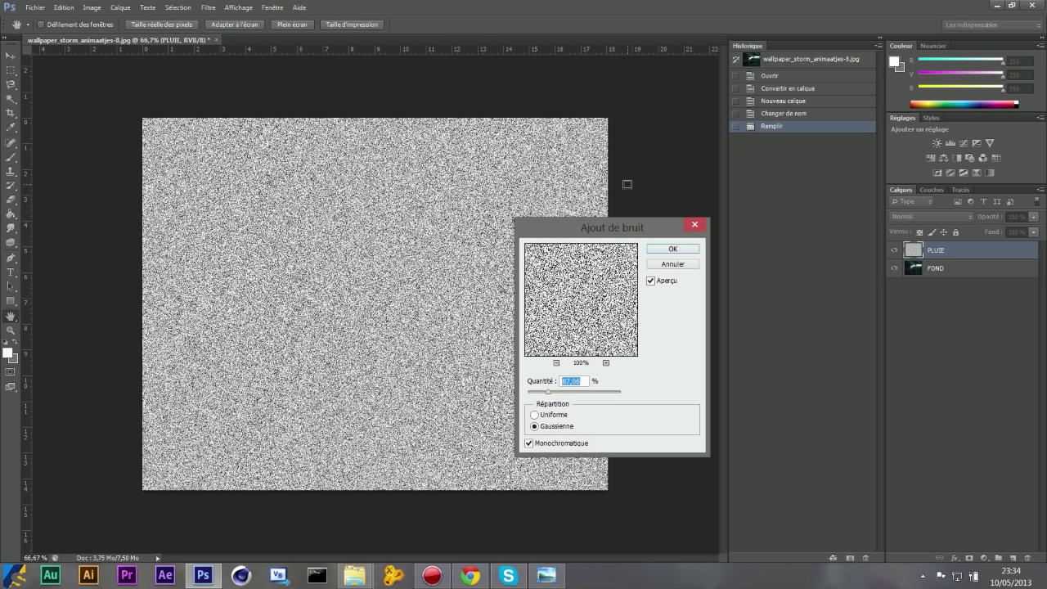
drag(548, 395, 550, 396)
text(90)
click(529, 444)
click(671, 249)
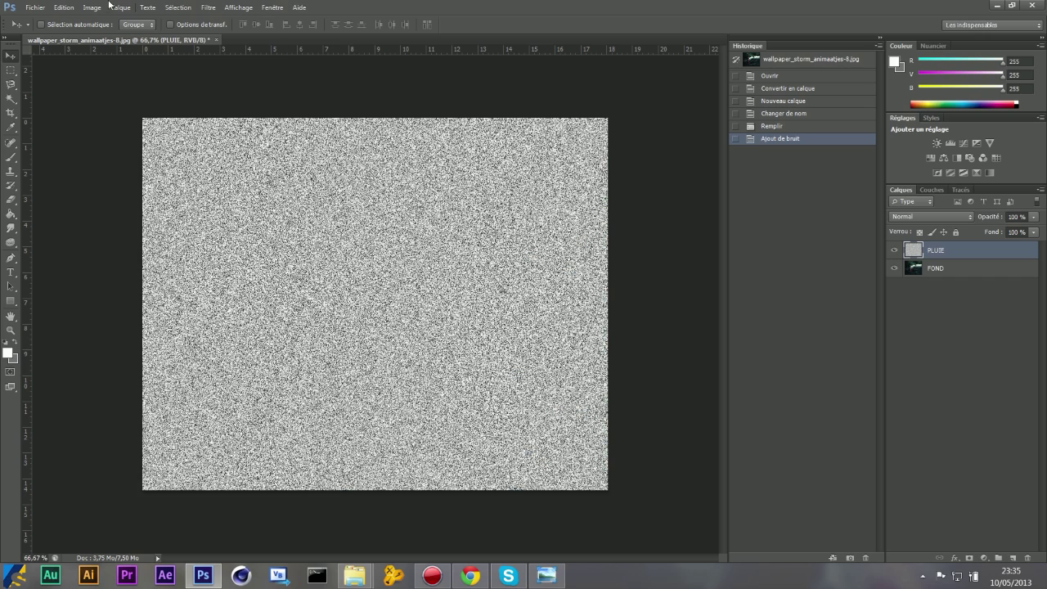
Apply a motion blur (Flou directionnel) to the PLUIE layer with a slightly steeper angle and a distance of 25 pixels
click(207, 7)
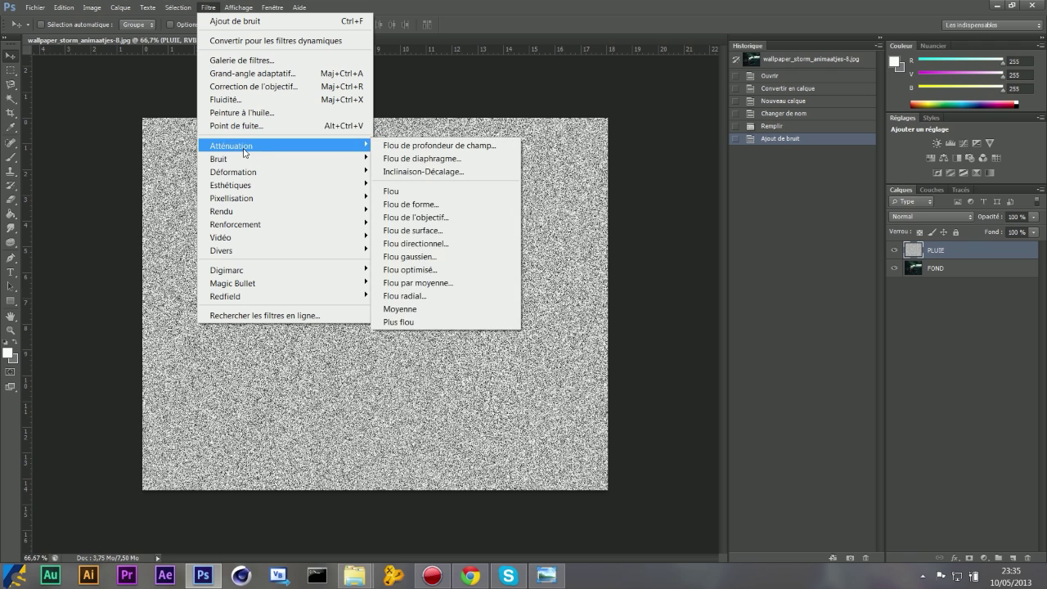
mouse_move(246, 161)
click(409, 244)
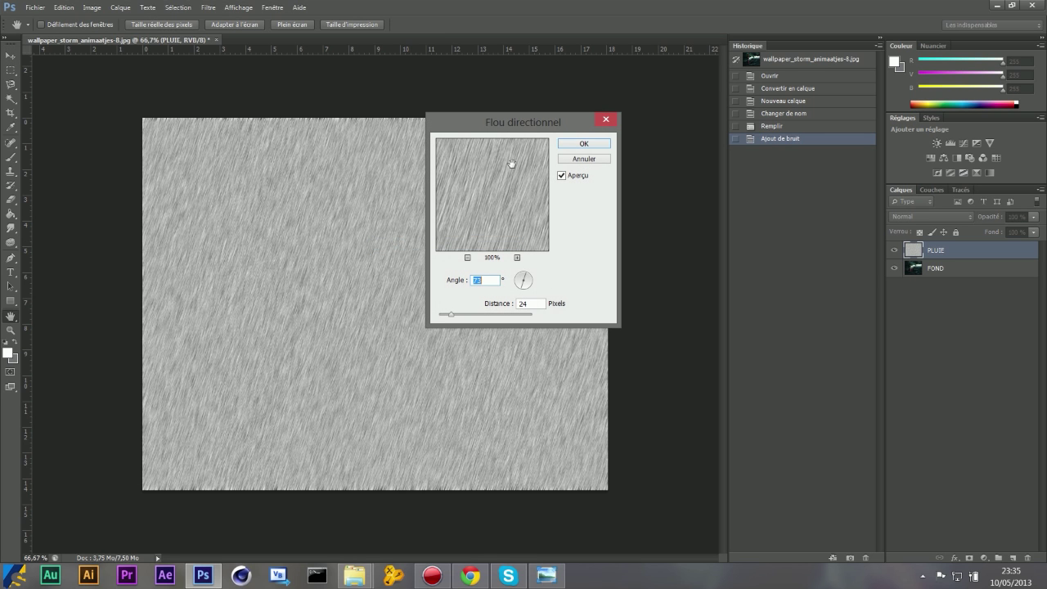
drag(496, 123, 718, 166)
drag(749, 321, 745, 335)
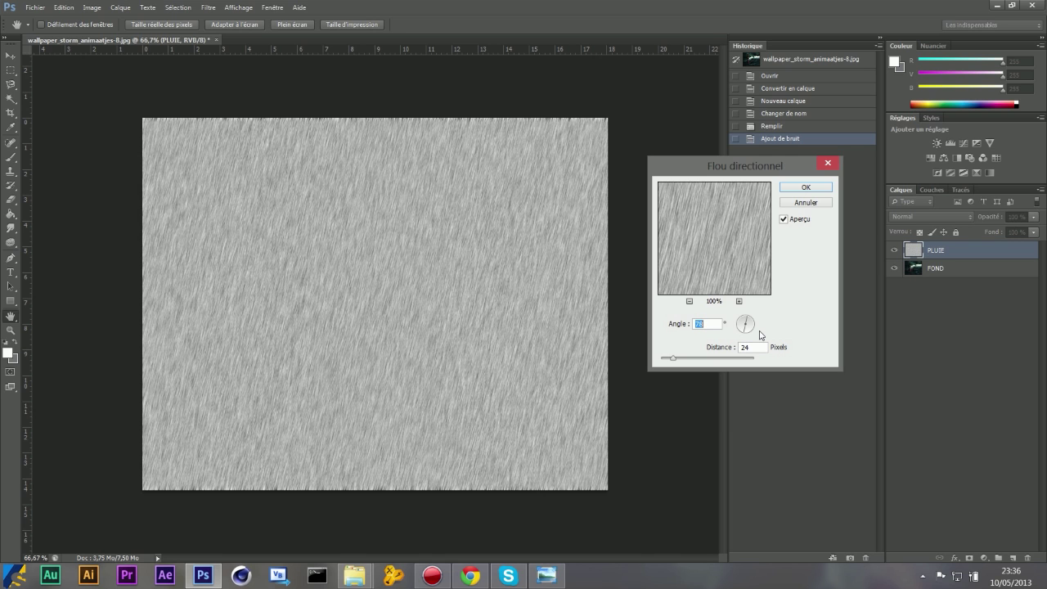
mouse_move(674, 359)
mouse_down()
mouse_move(744, 368)
mouse_move(675, 363)
mouse_up()
text(26)
key(BackSpace)
text(5)
click(825, 186)
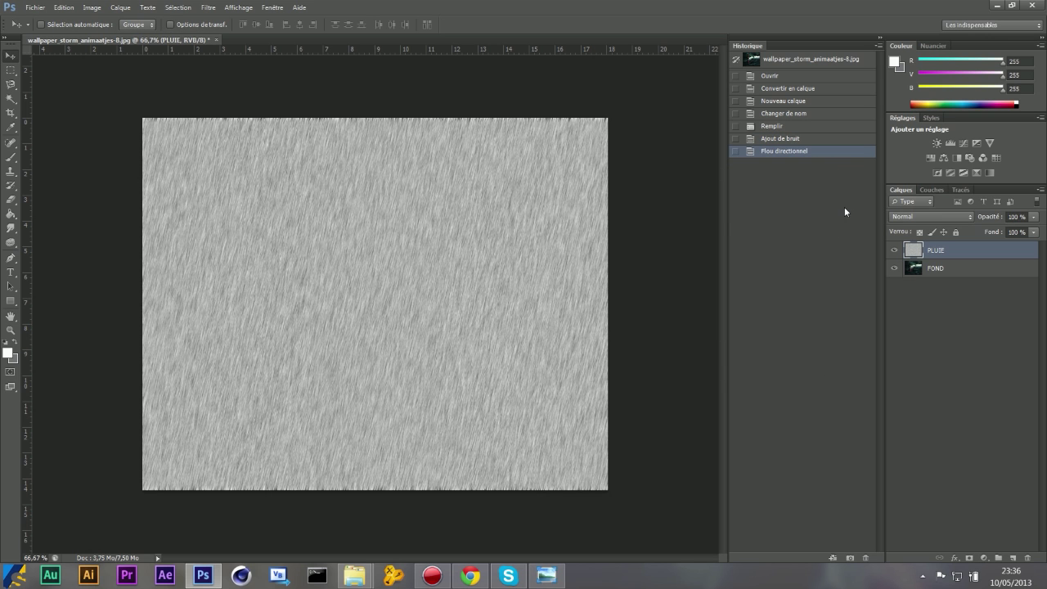
Set the PLUIE layer's blending mode to Superposition
click(920, 217)
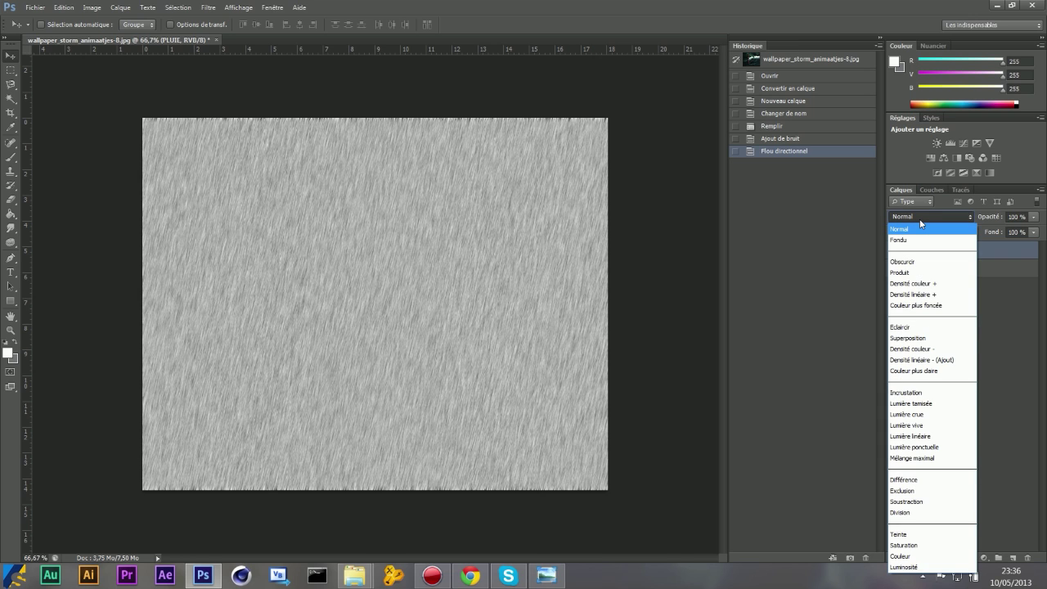
click(915, 338)
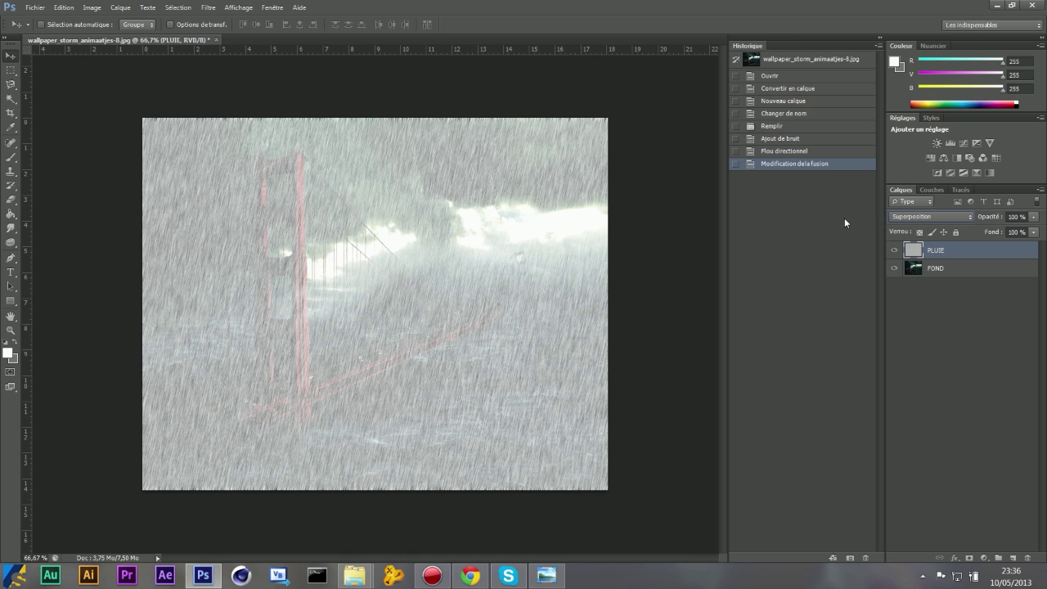
Open the Levels adjustment (Niveaux) for the PLUIE layer and darken the midtone input level to 0,01
click(69, 7)
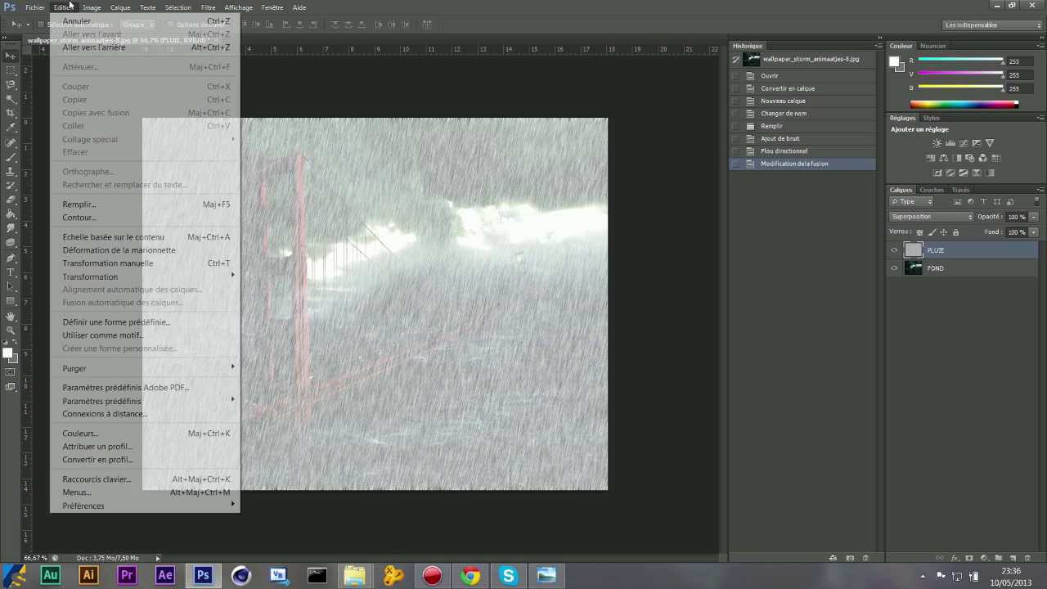
mouse_move(120, 41)
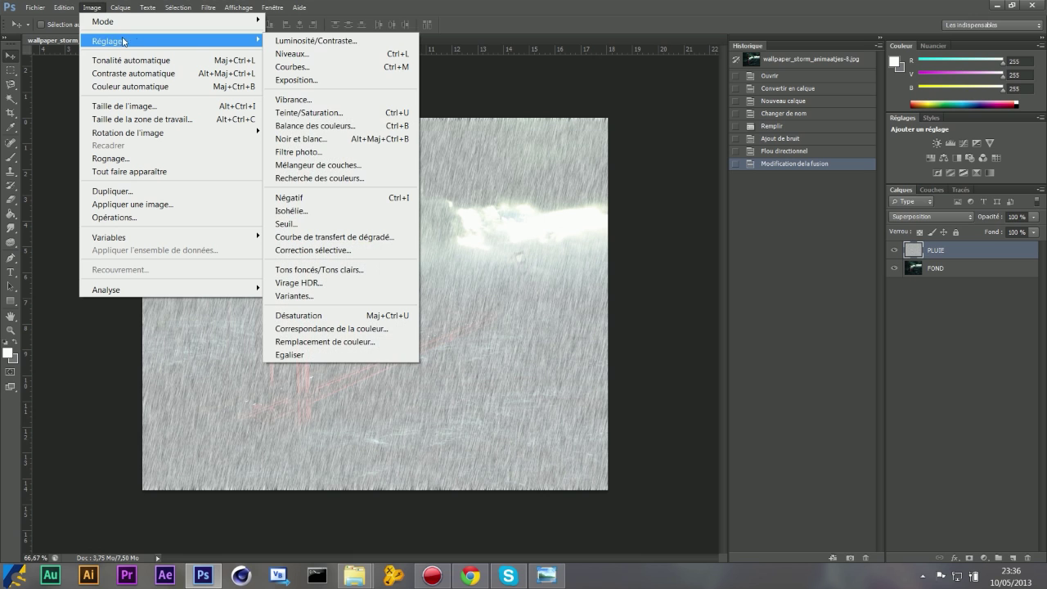
click(308, 58)
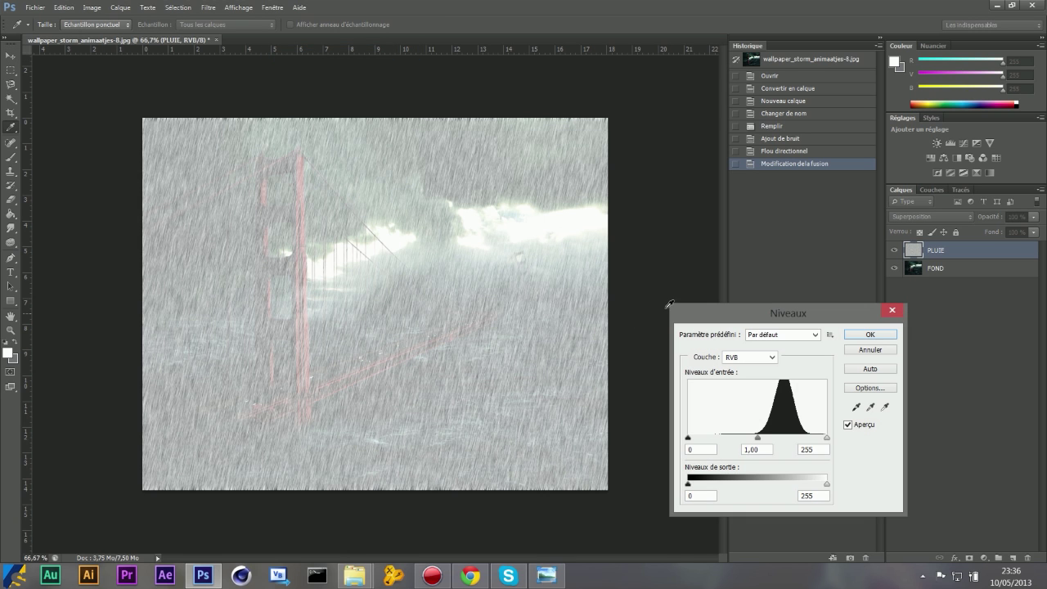
drag(725, 307, 367, 270)
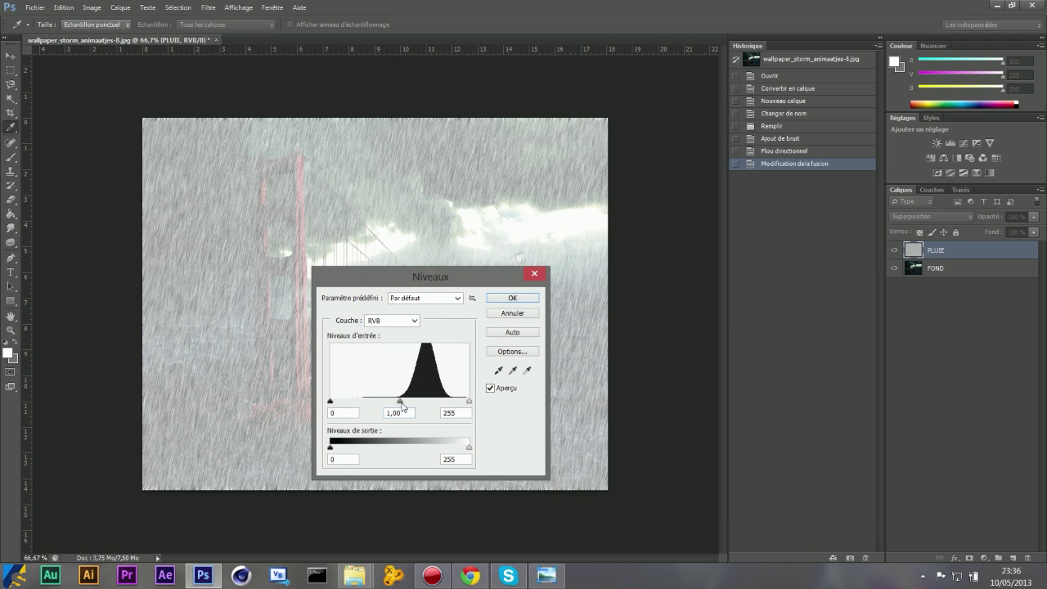
double_click(394, 413)
drag(434, 286, 635, 280)
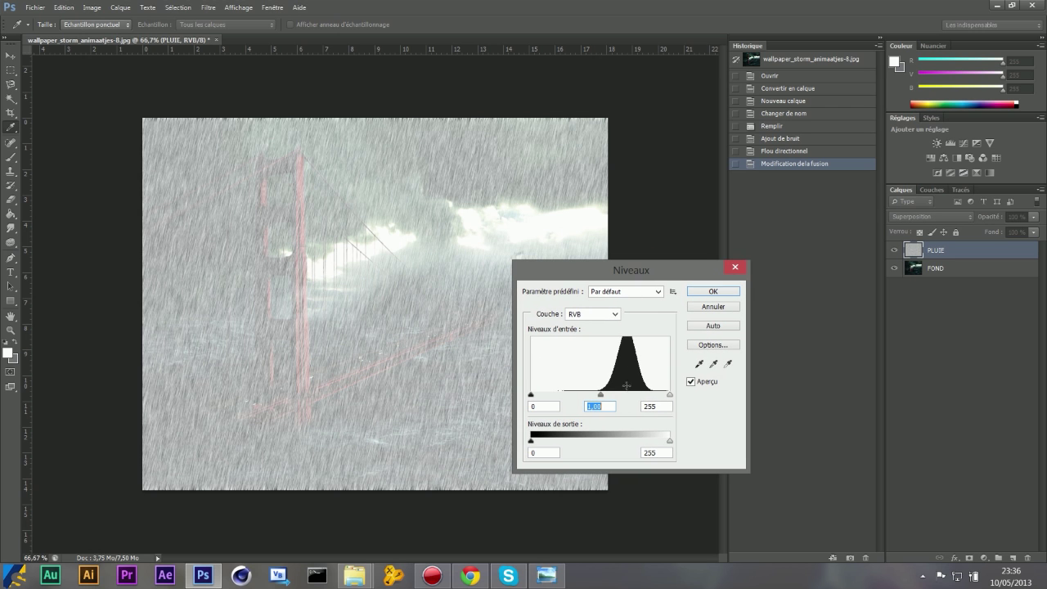
drag(602, 396, 672, 391)
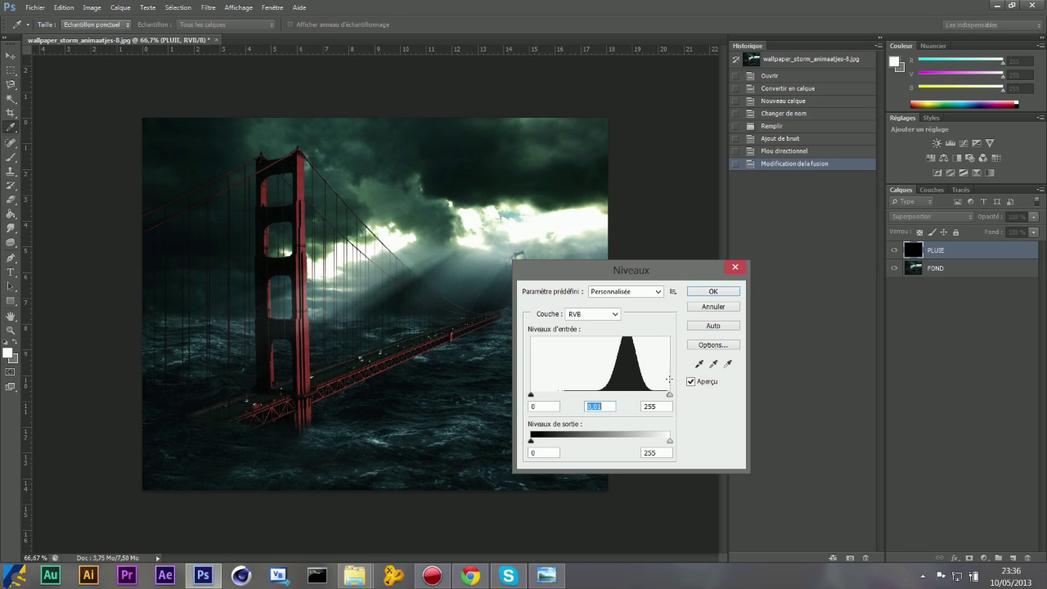
drag(618, 274, 802, 261)
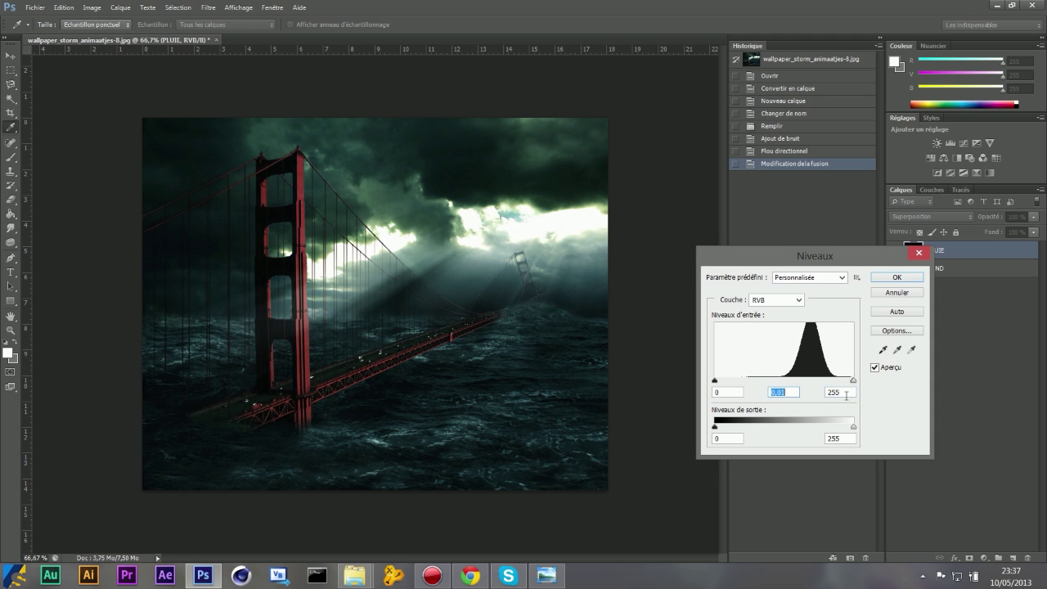
Set the midtone input level to 0,09 and apply the Levels adjustment to the PLUIE layer
text(0)
text(8)
drag(794, 381, 846, 387)
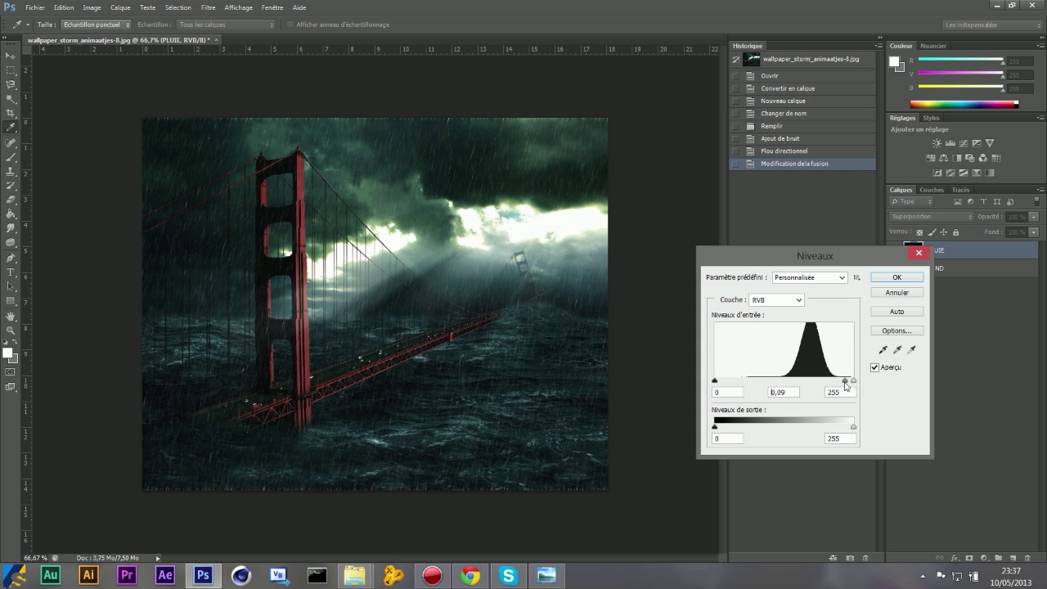
drag(846, 387, 843, 386)
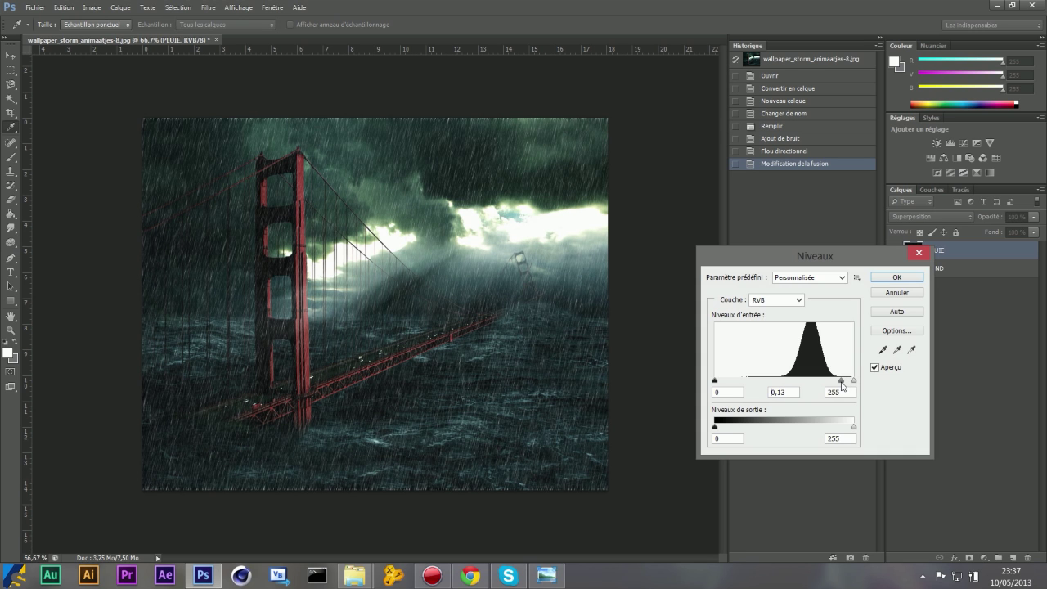
drag(843, 386, 846, 393)
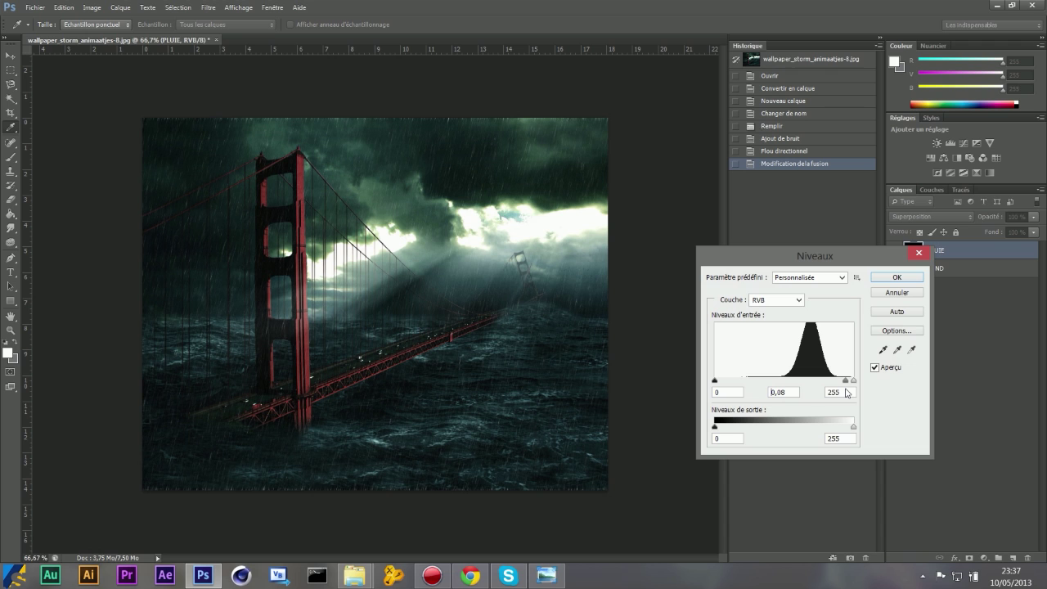
click(782, 392)
text(0,09)
click(912, 278)
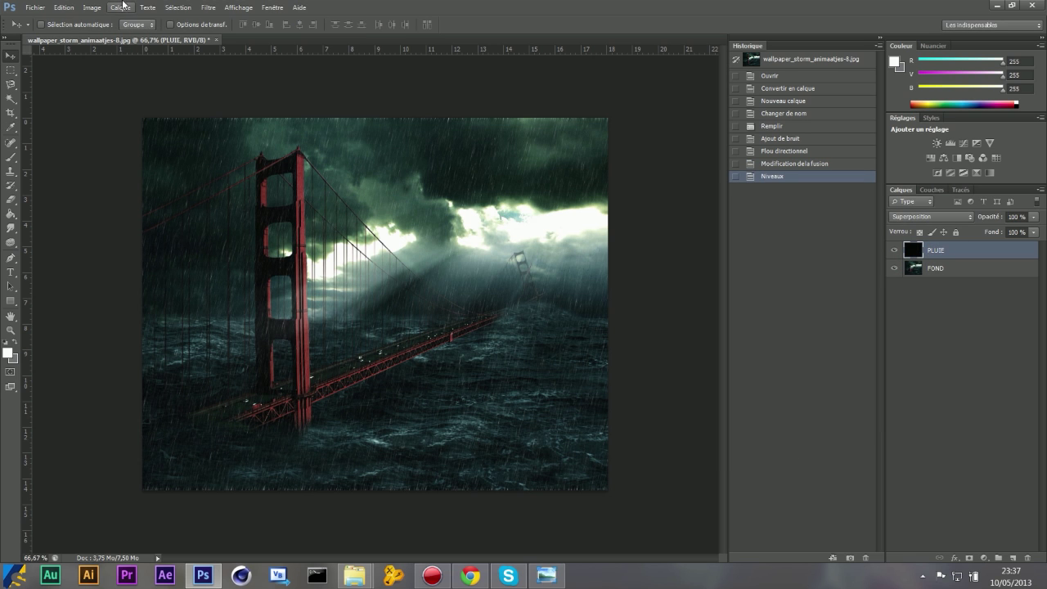
Enlarge the PLUIE layer with a free transform so its edges extend slightly past the canvas at two opposite corners
click(63, 8)
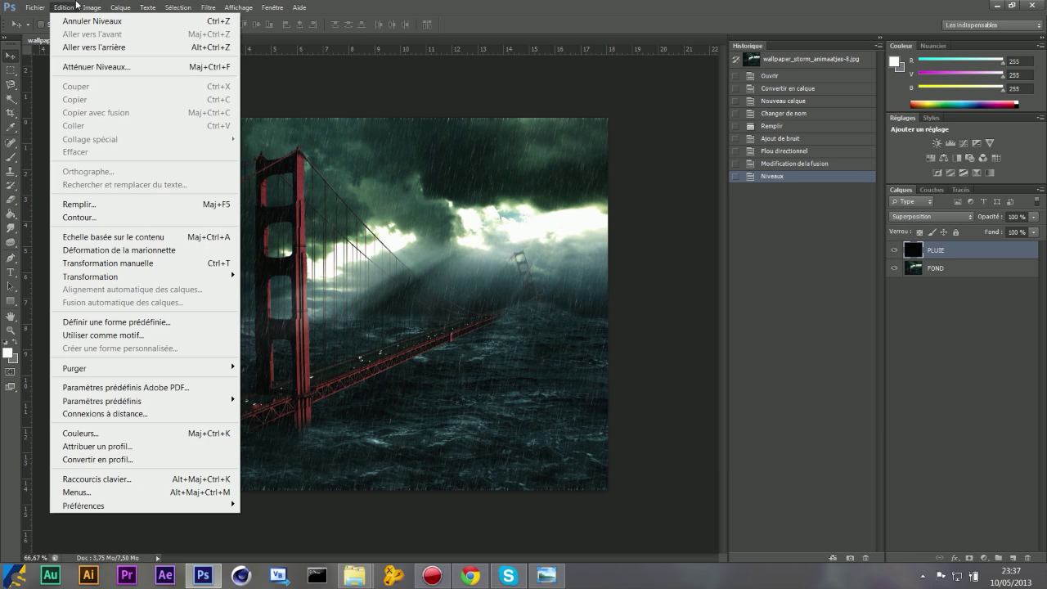
click(123, 263)
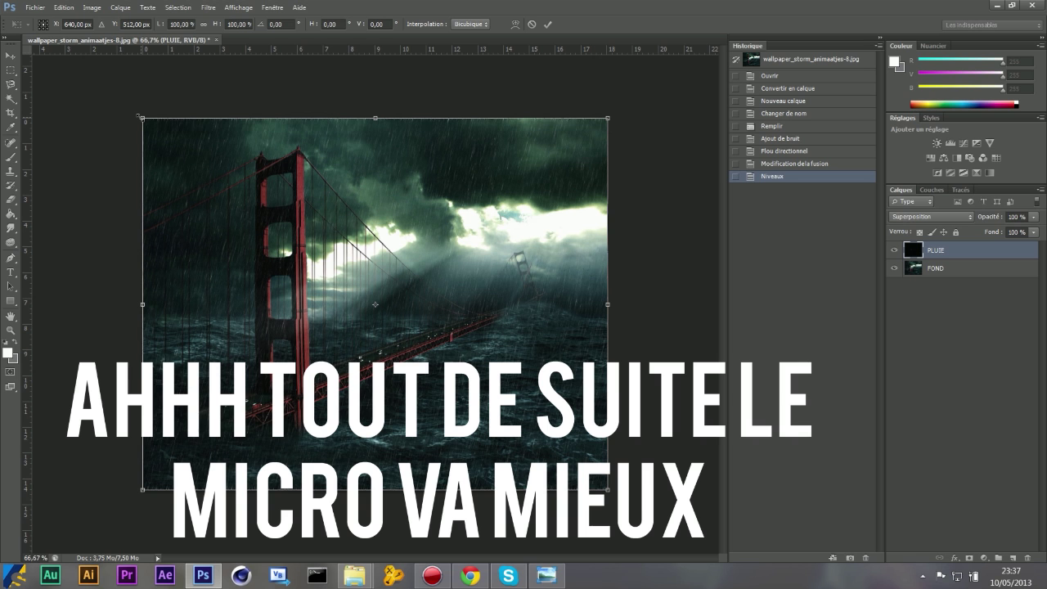
drag(138, 116, 130, 108)
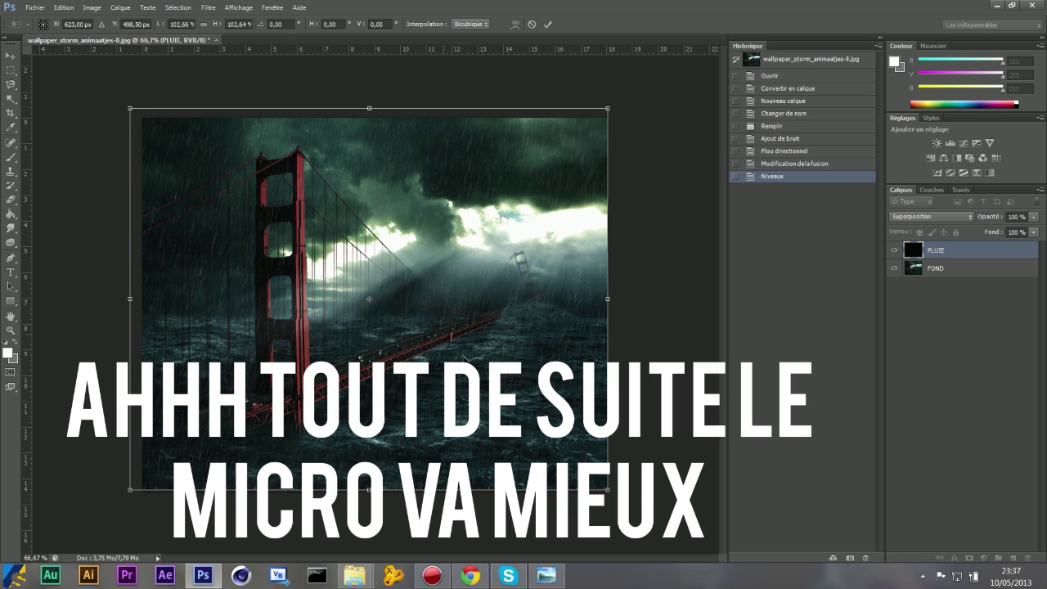
drag(607, 489, 618, 497)
key(Return)
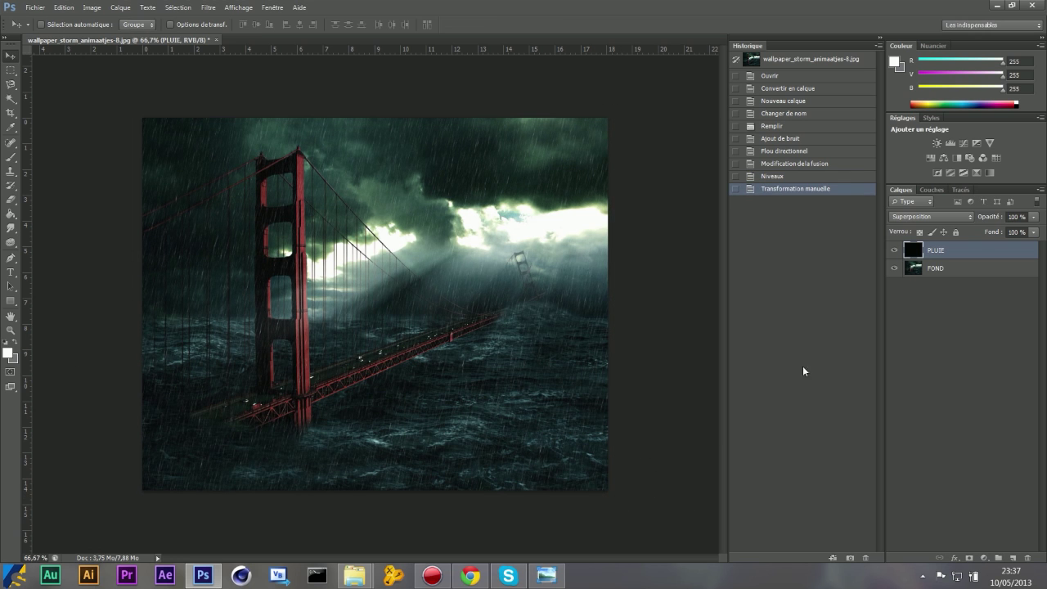
Duplicate the PLUIE layer and shift the copy slightly to the right so its raindrops are offset from the original
right_click(941, 246)
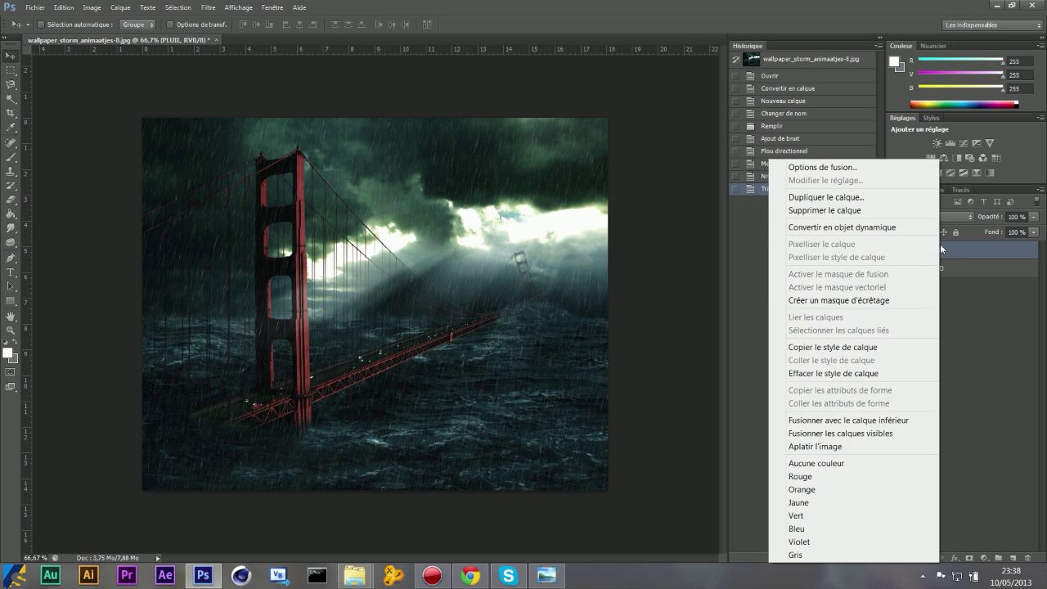
click(918, 200)
key(Return)
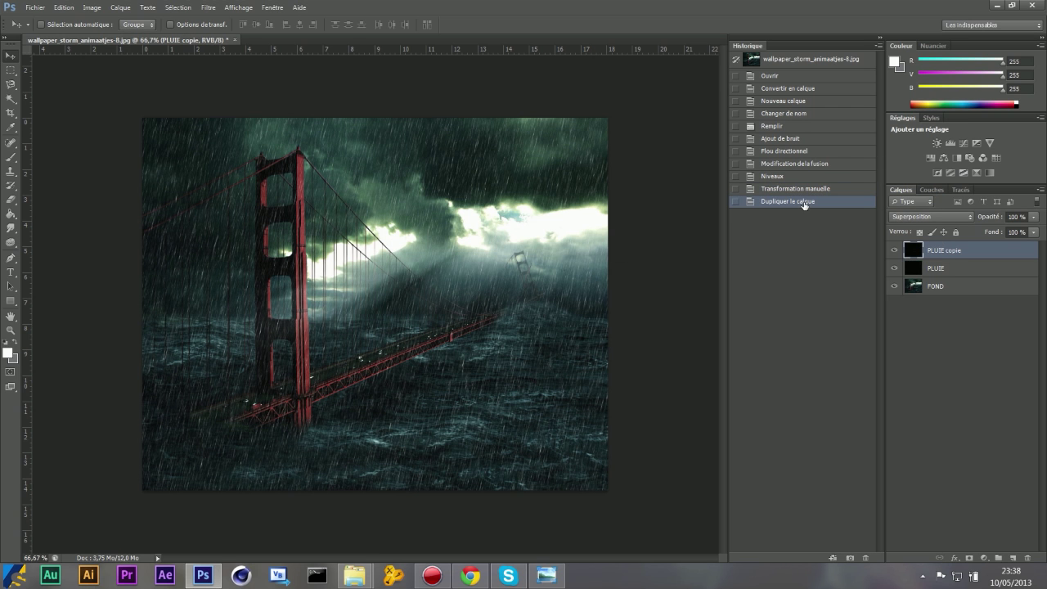
drag(112, 291, 118, 285)
Scale the PLUIE copie layer to about 110% with a free transform, then nudge it slightly to offset the rain
click(64, 7)
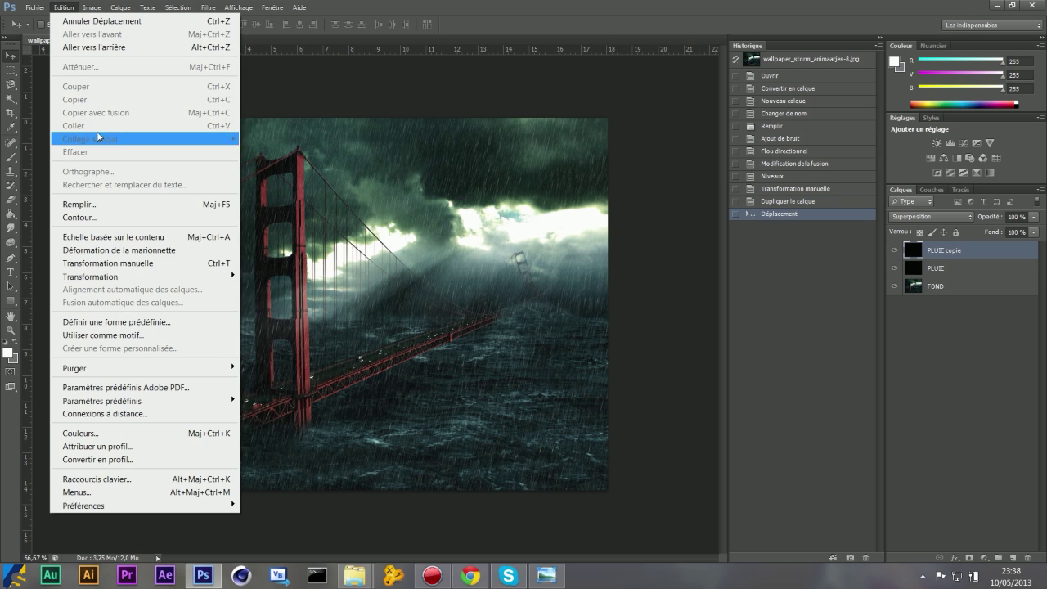
click(131, 259)
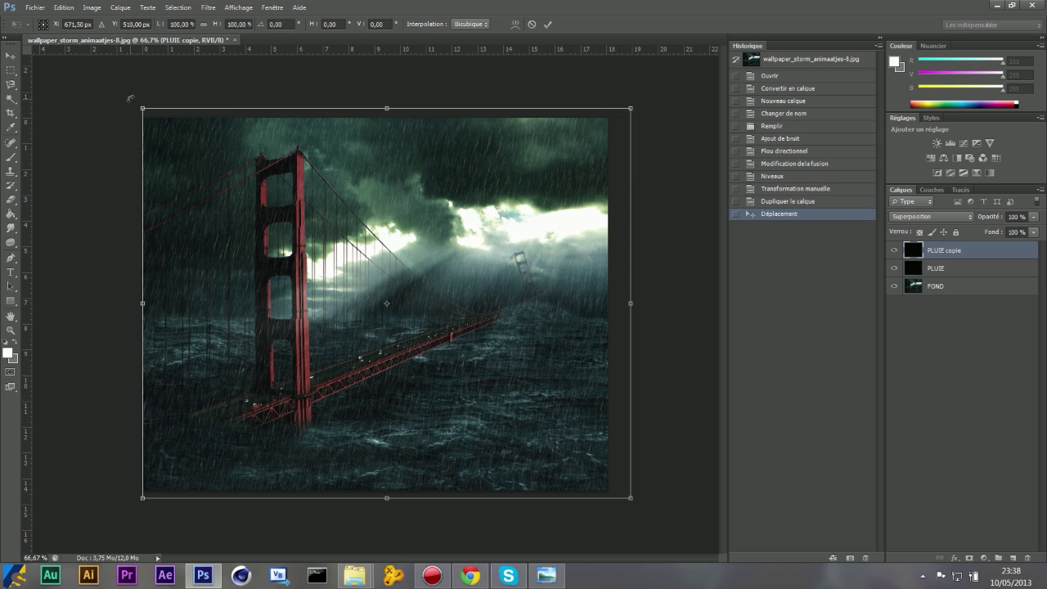
drag(141, 108, 108, 81)
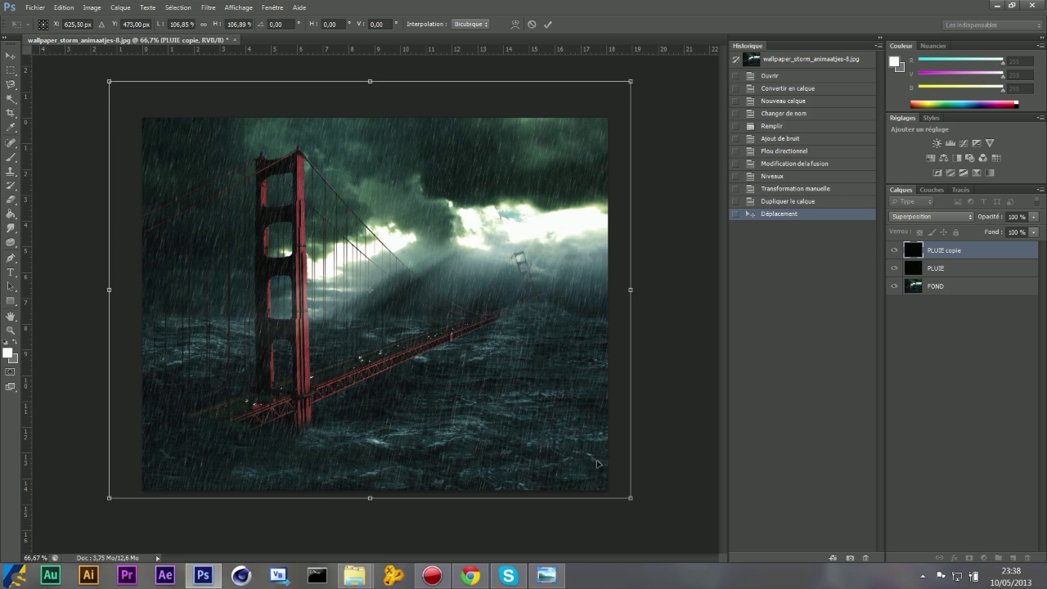
drag(631, 499, 649, 508)
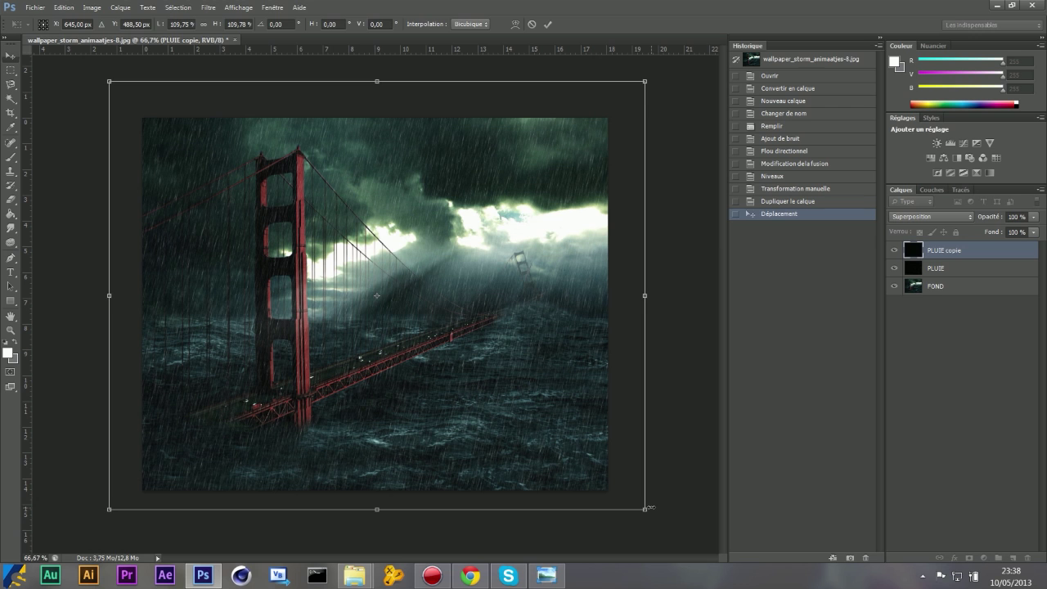
key(Return)
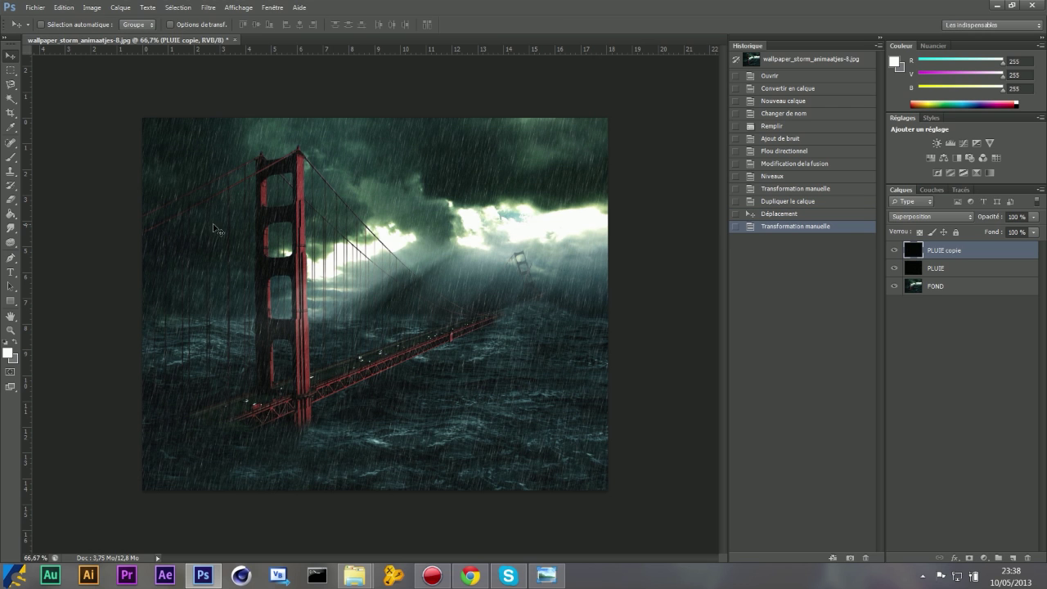
drag(236, 224, 239, 231)
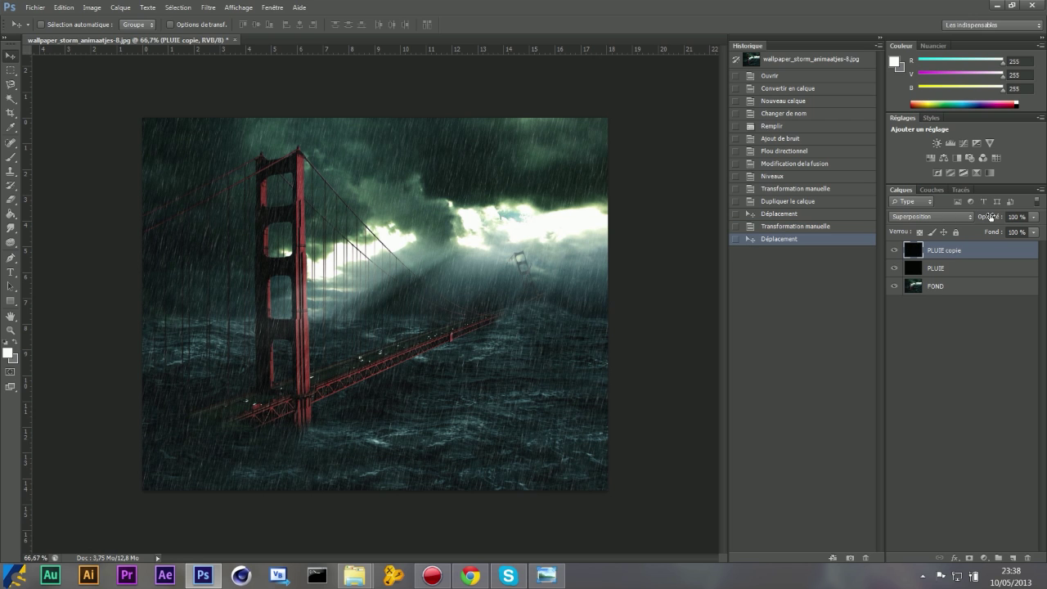
Lower the opacity of the PLUIE copie layer for a subtler second layer of rain, then deselect the layers
click(1034, 217)
drag(1015, 231, 1010, 233)
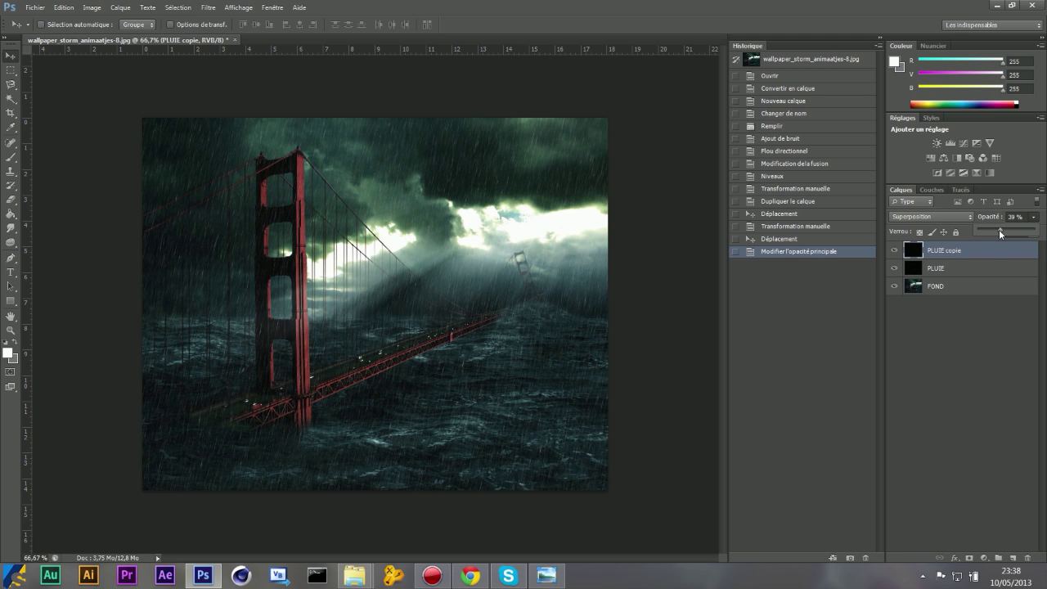
drag(995, 230, 972, 235)
click(994, 366)
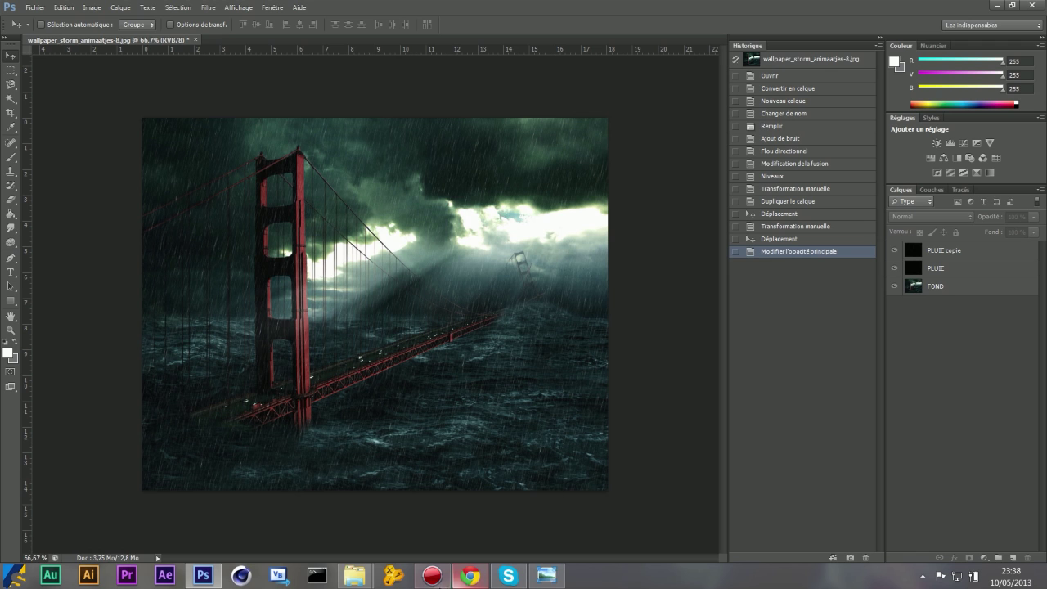
click(432, 576)
click(432, 576)
click(432, 576)
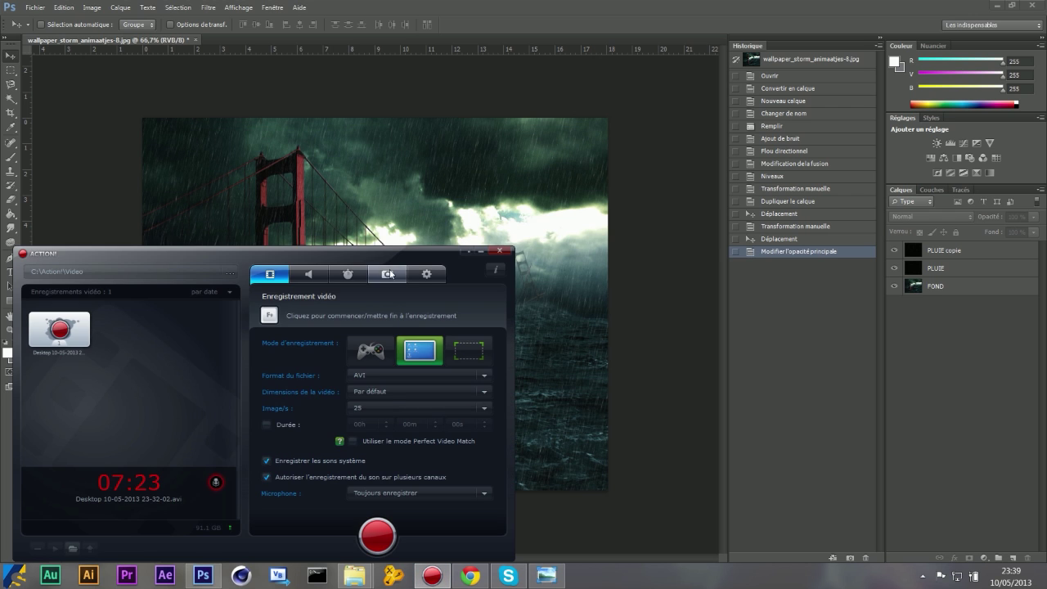
drag(393, 259, 737, 292)
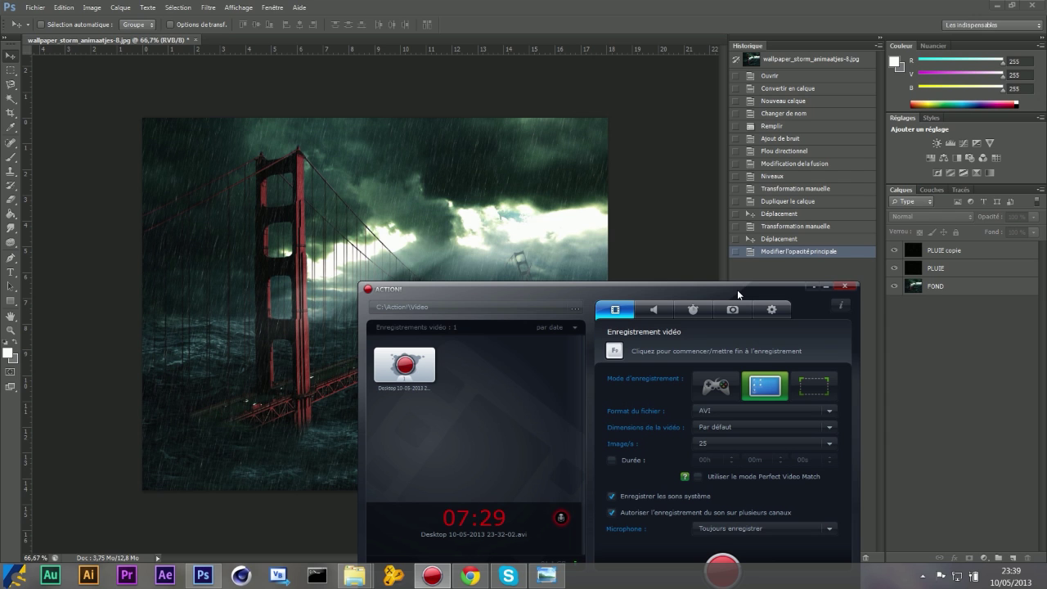
drag(737, 289, 657, 161)
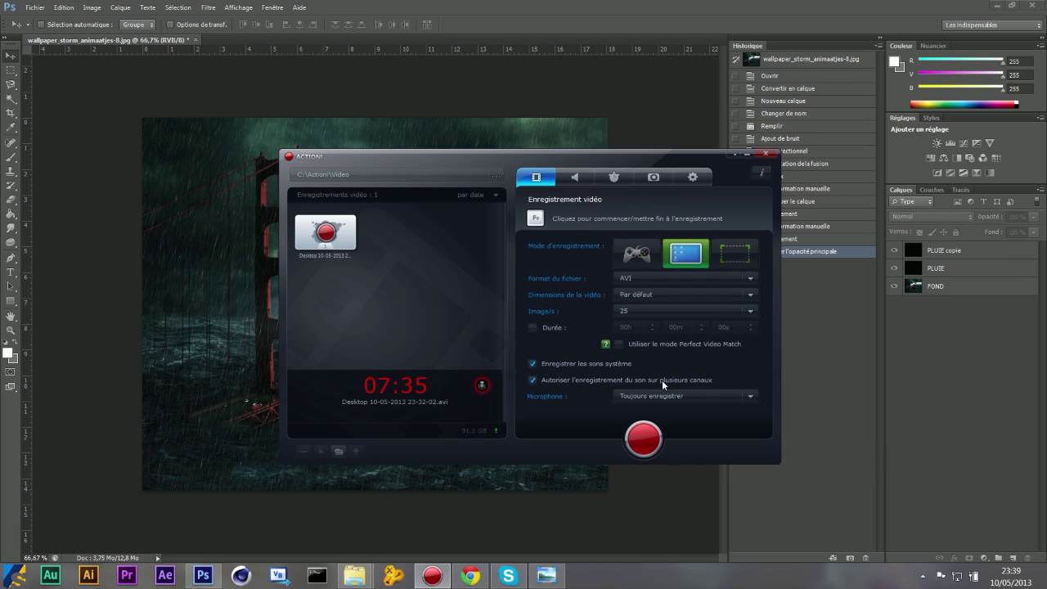